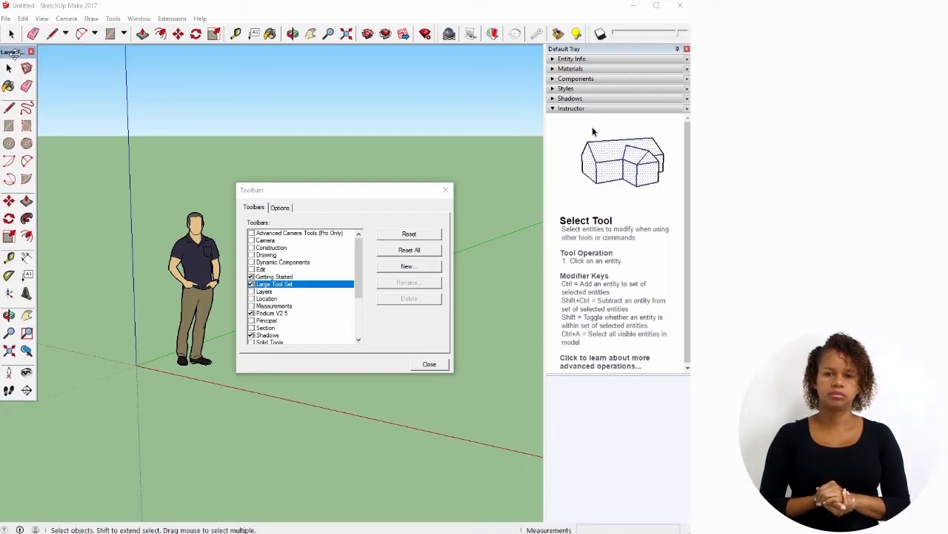
Close the toolbar settings and draw a 3.50 m line parallel to the red axis, starting beside the standing figure
left_click(430, 365)
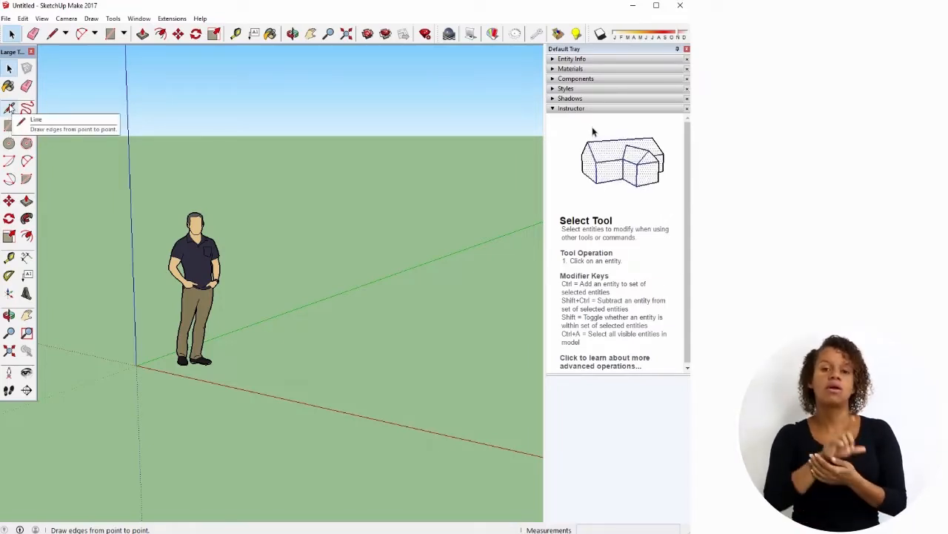
left_click(10, 109)
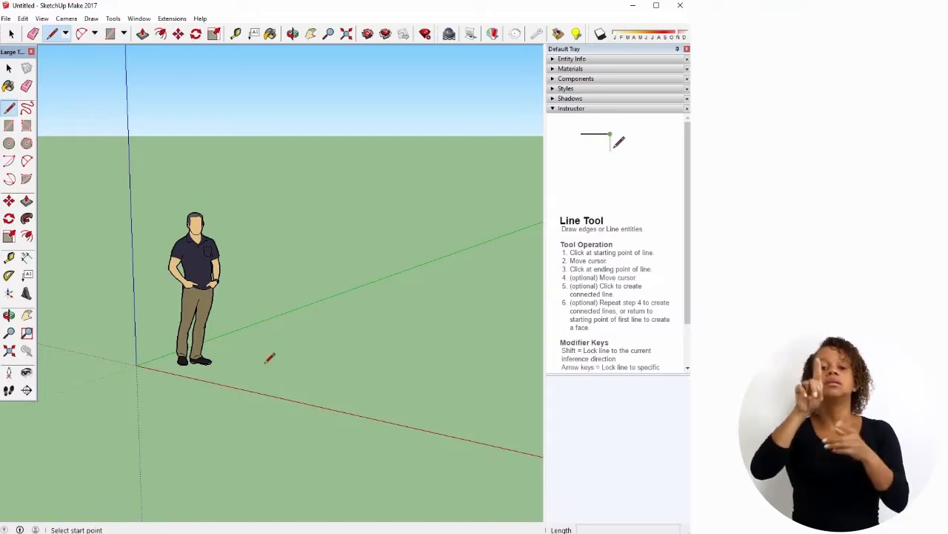
left_click(243, 365)
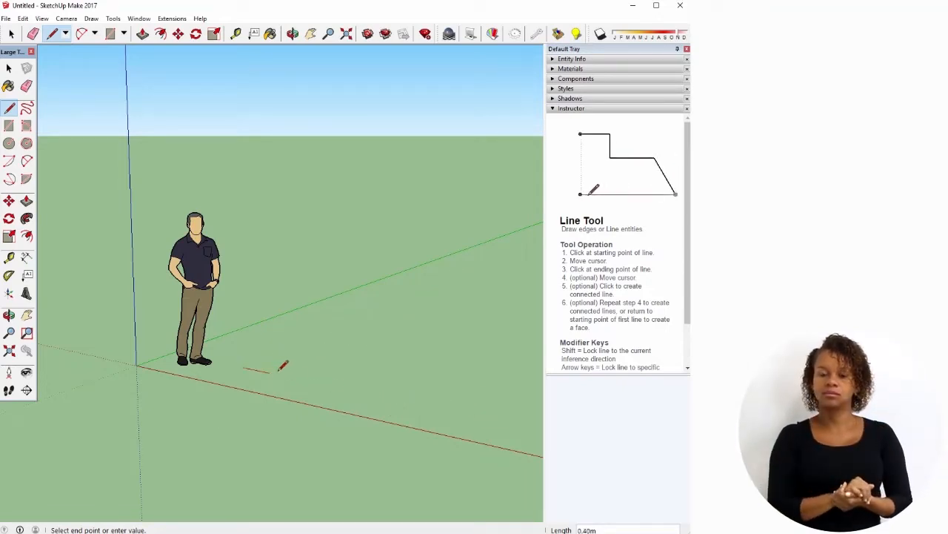
scroll(158, 345, "down", 3)
scroll(298, 377, "up", 2)
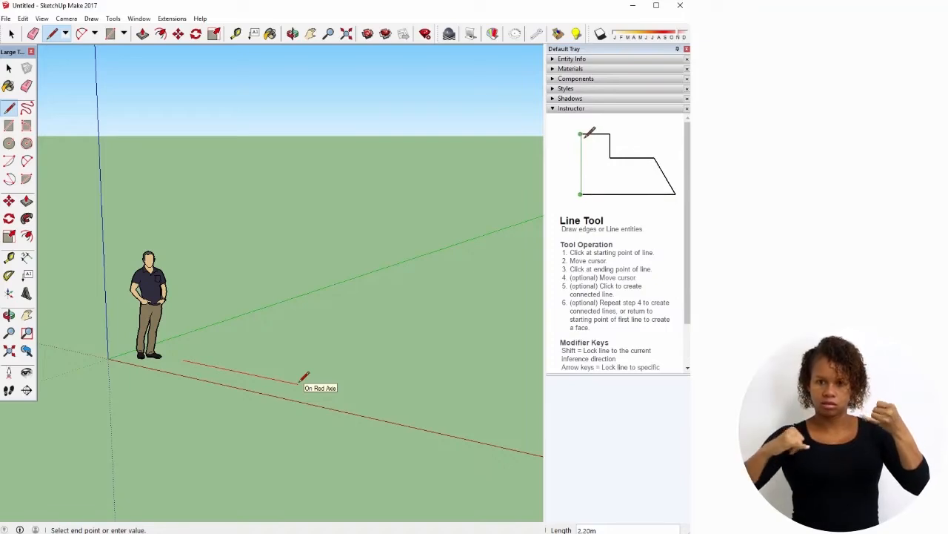
type("5")
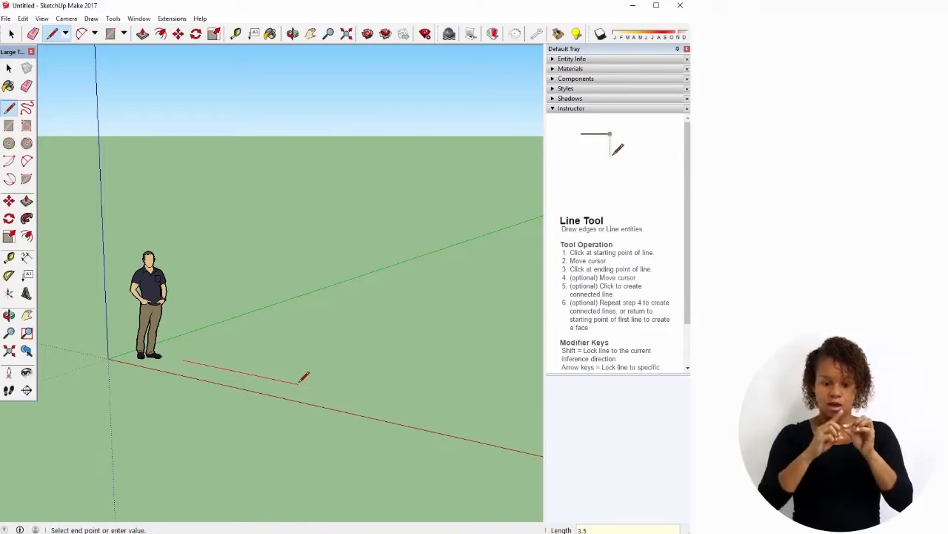
type("0")
key("Return")
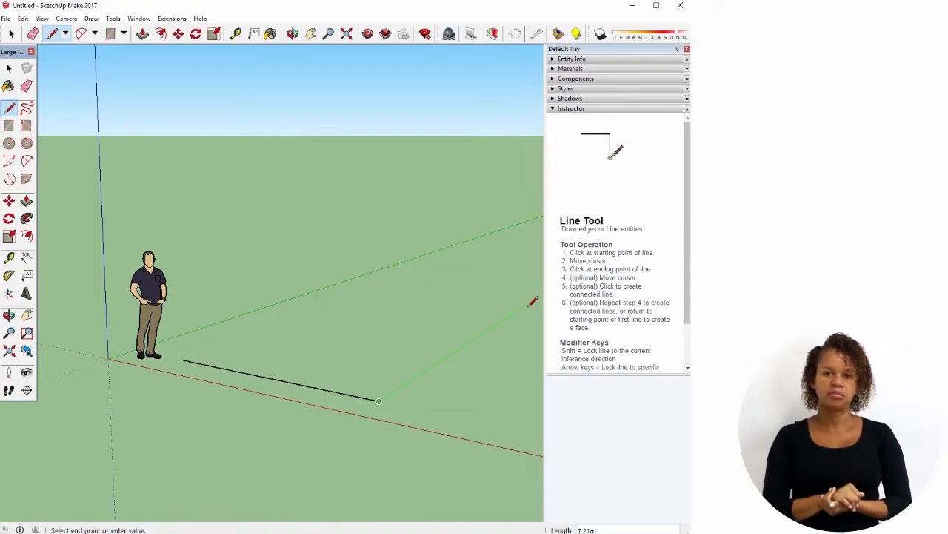
Complete the rectangle with a 4.00 m side along the green axis, a 3.50 m side parallel to the first, and a closing line
type("4")
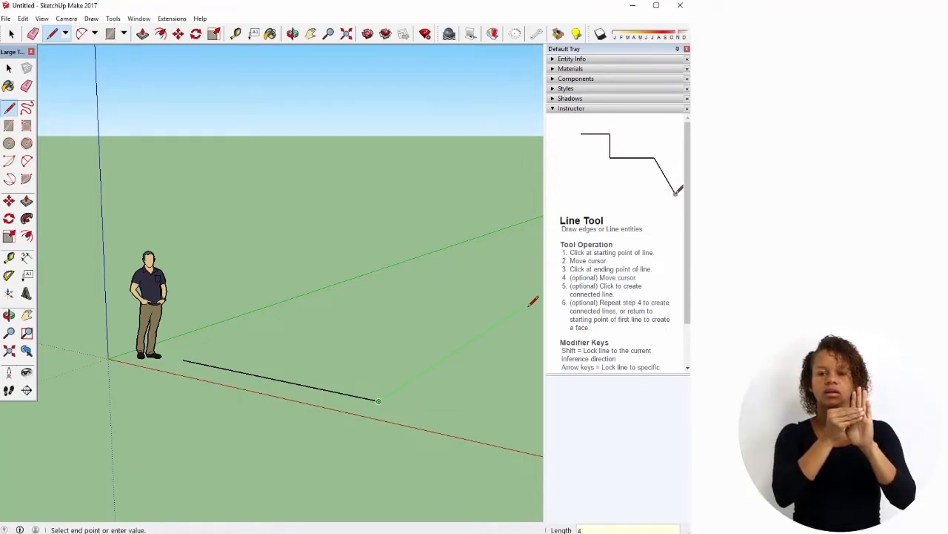
type(".00")
key("Return")
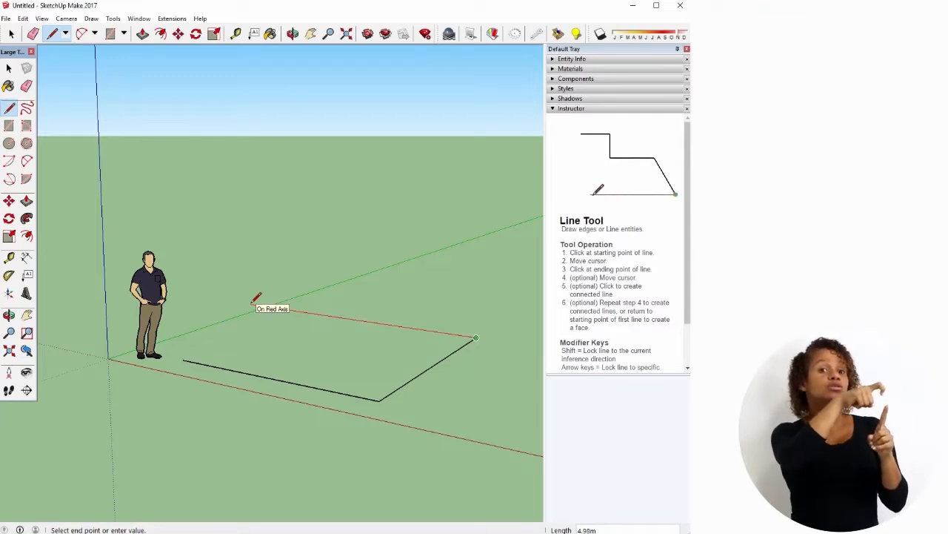
type("3.5")
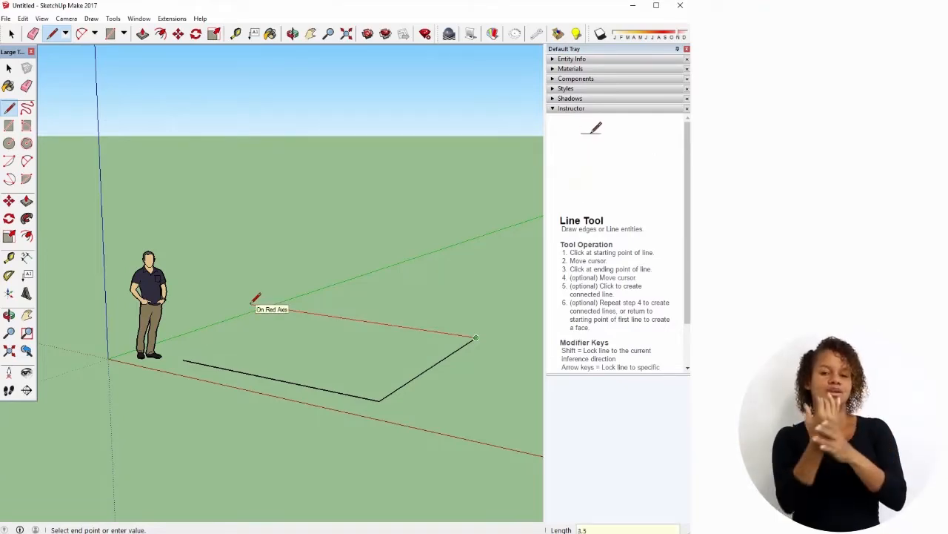
key("Return")
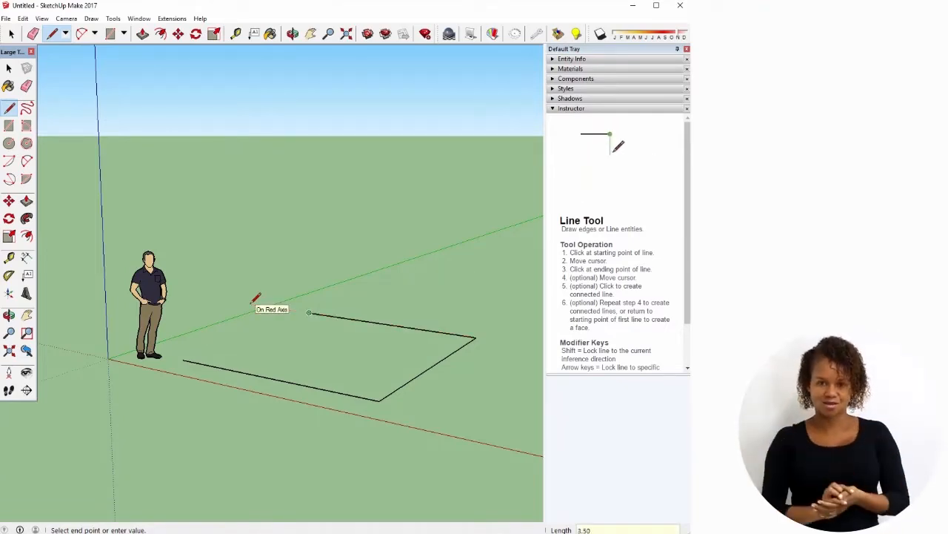
left_click(184, 359)
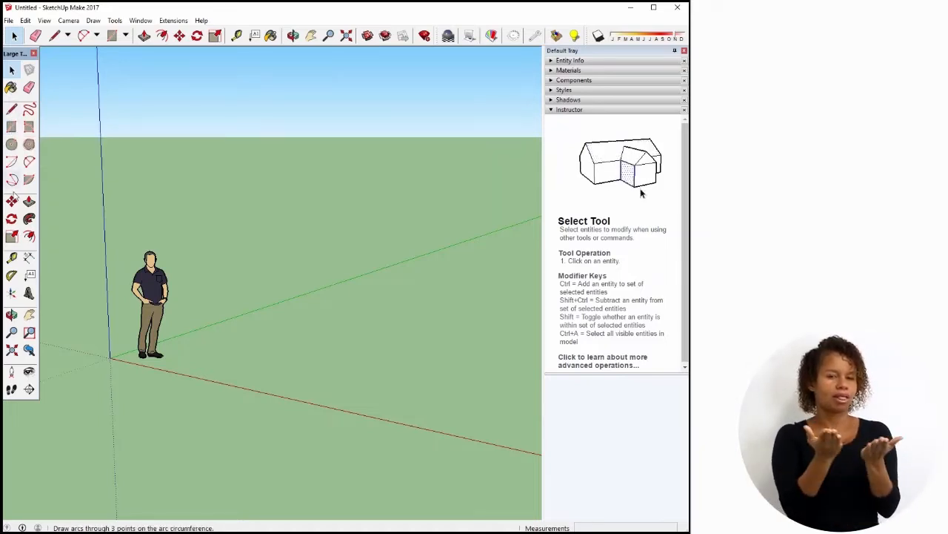
Draw a 3.50 by 4.00 m rectangle on the ground beside the figure with the Rectangle tool
left_click(12, 128)
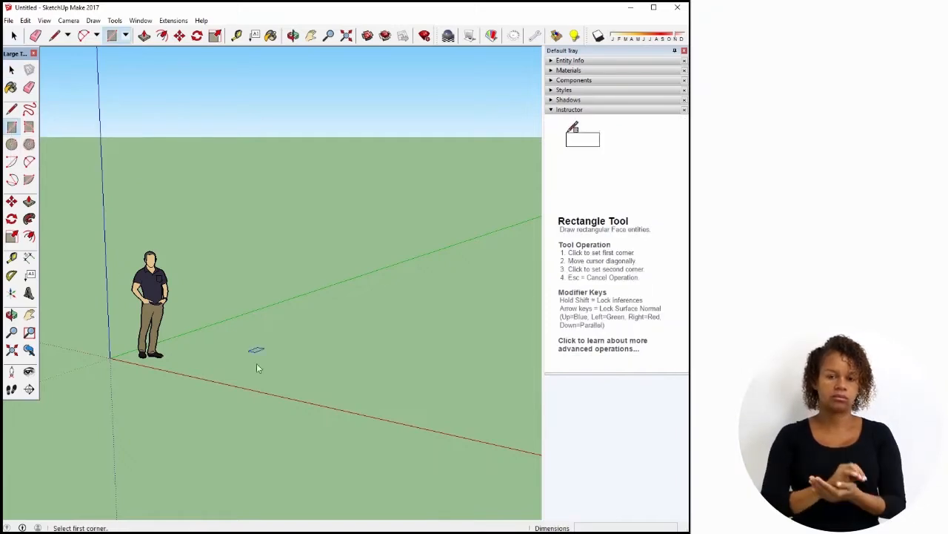
left_click(211, 359)
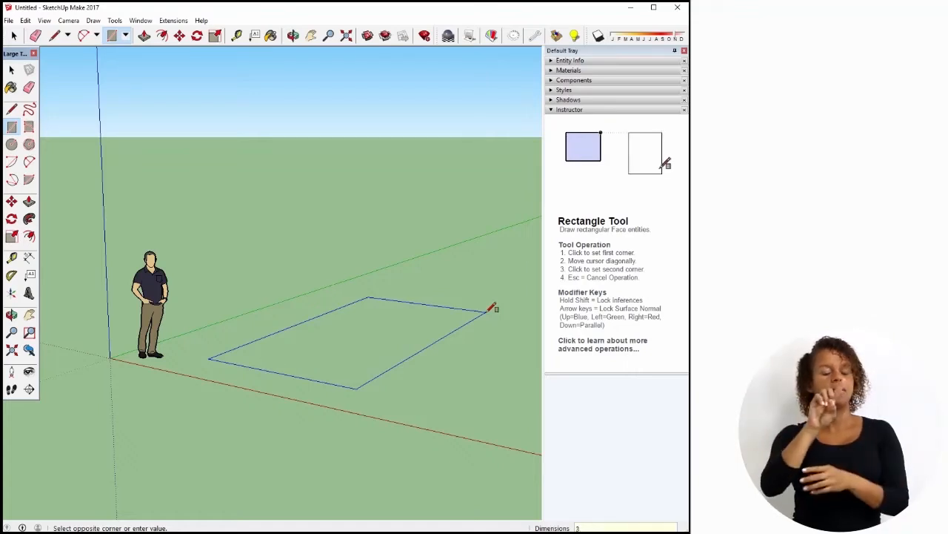
type("3.50")
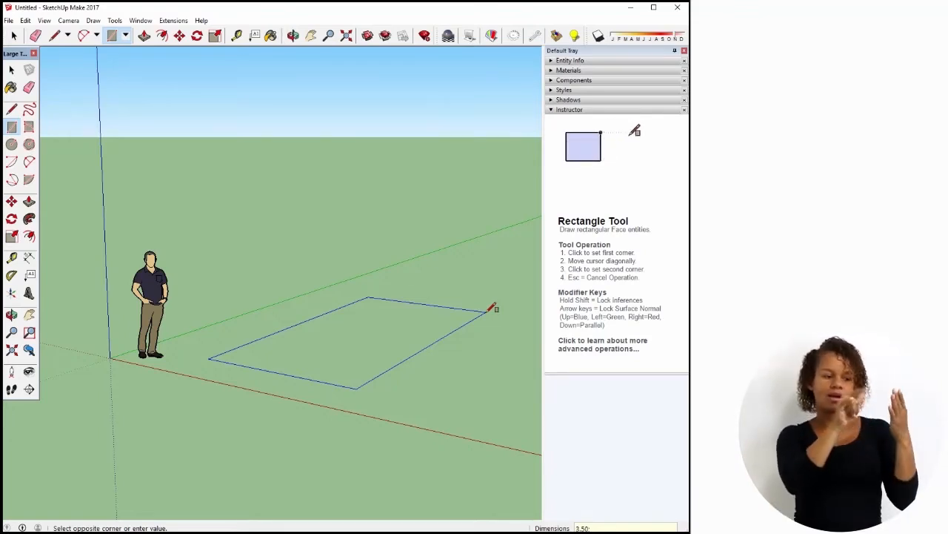
type("4.00")
key("Return")
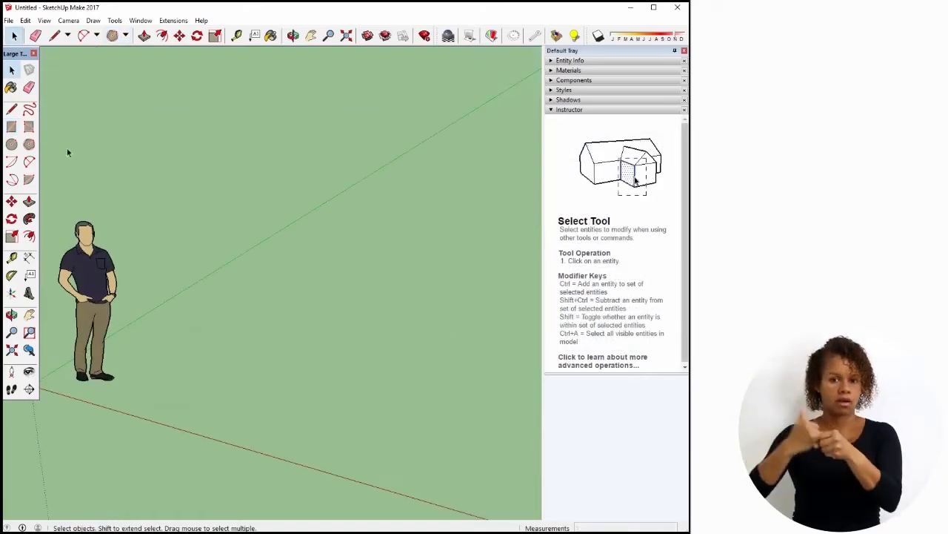
Draw a circle with a 1 m radius on the ground in front of the figure
left_click(13, 146)
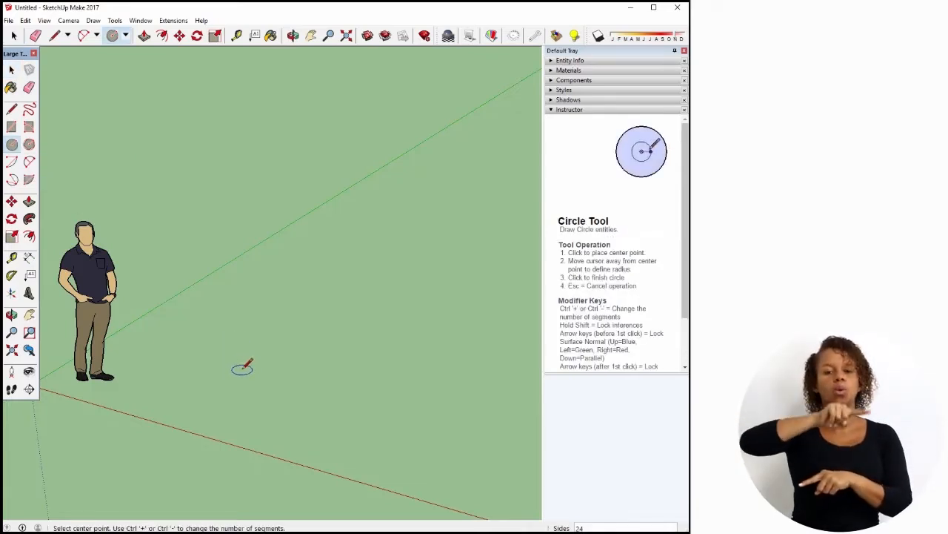
left_click(243, 369)
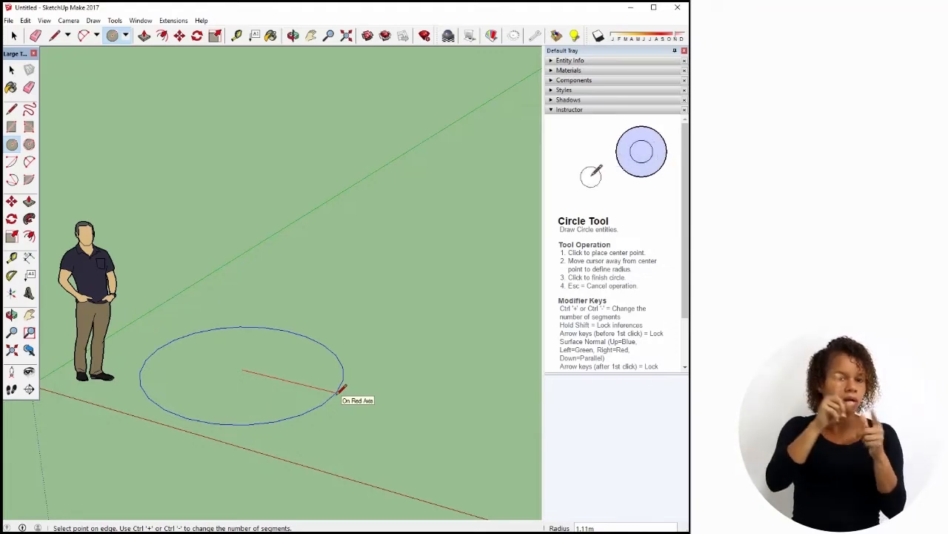
left_click(342, 389)
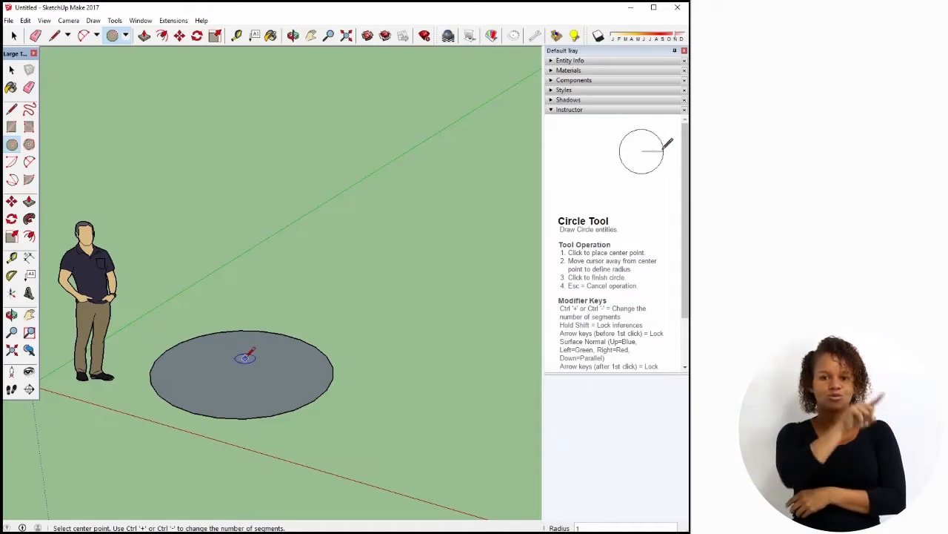
Select the whole circle, including its face and edge, and delete it
key("space")
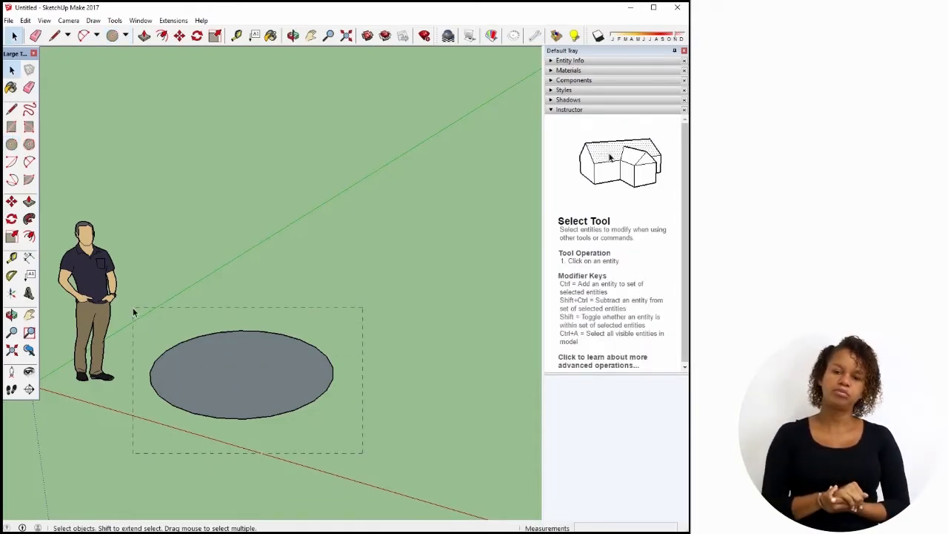
double_click(221, 335)
key("Delete")
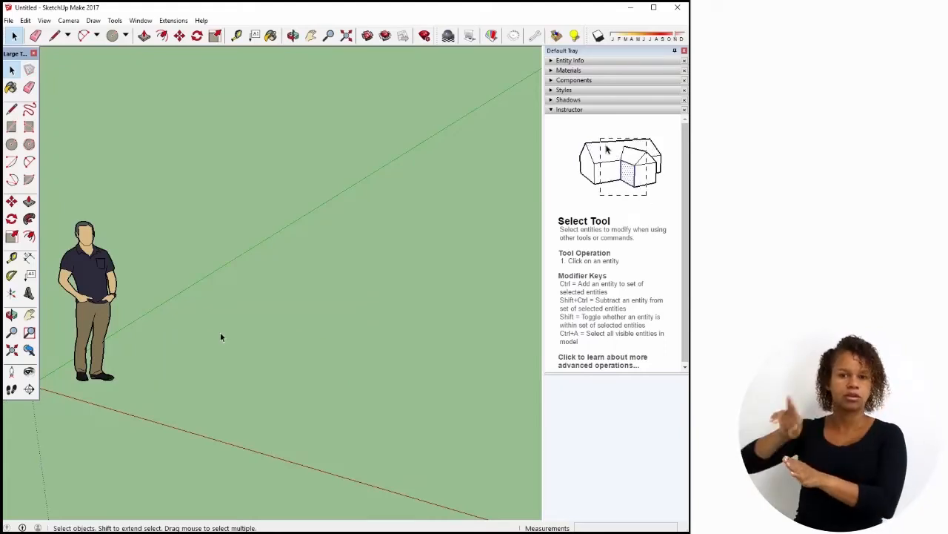
Draw a three-sided polygon with a 1.20 m inscribed radius on the ground beside the figure
left_click(30, 146)
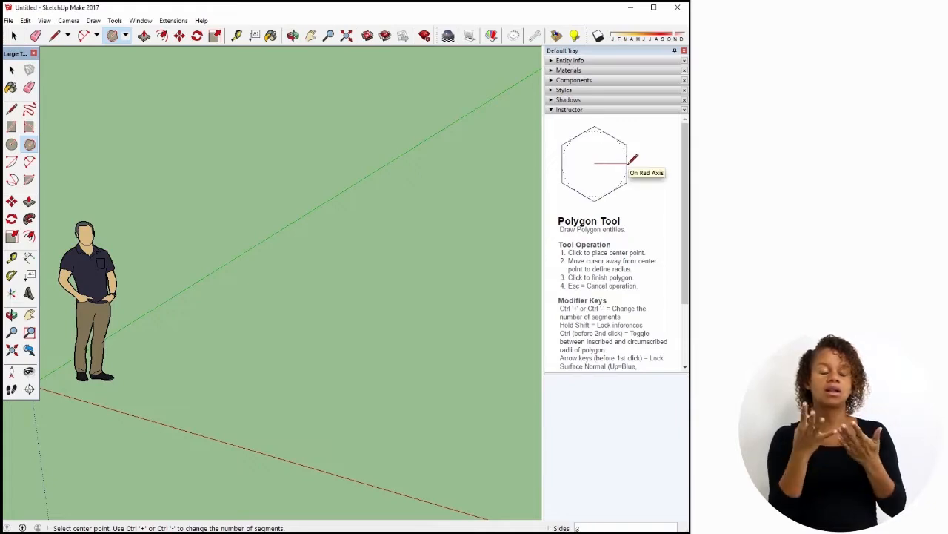
left_click(219, 362)
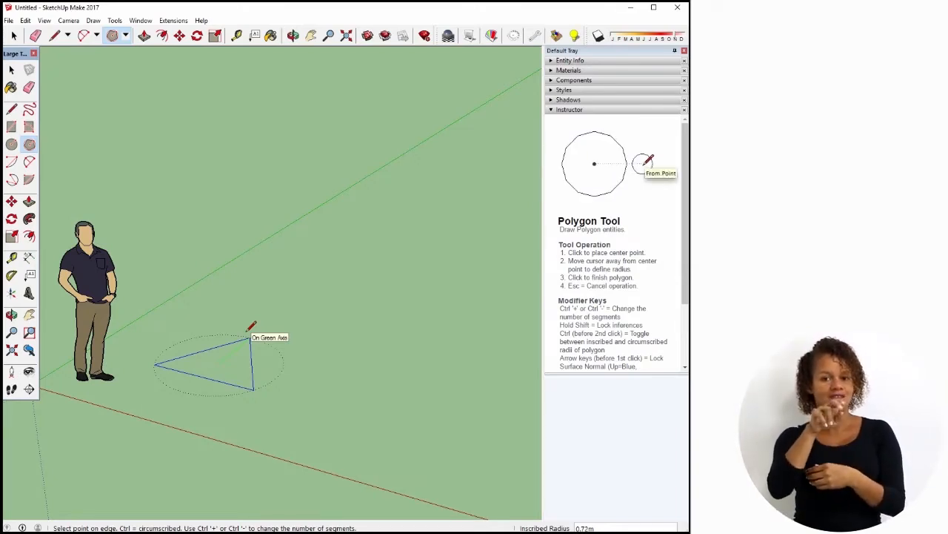
type("1.")
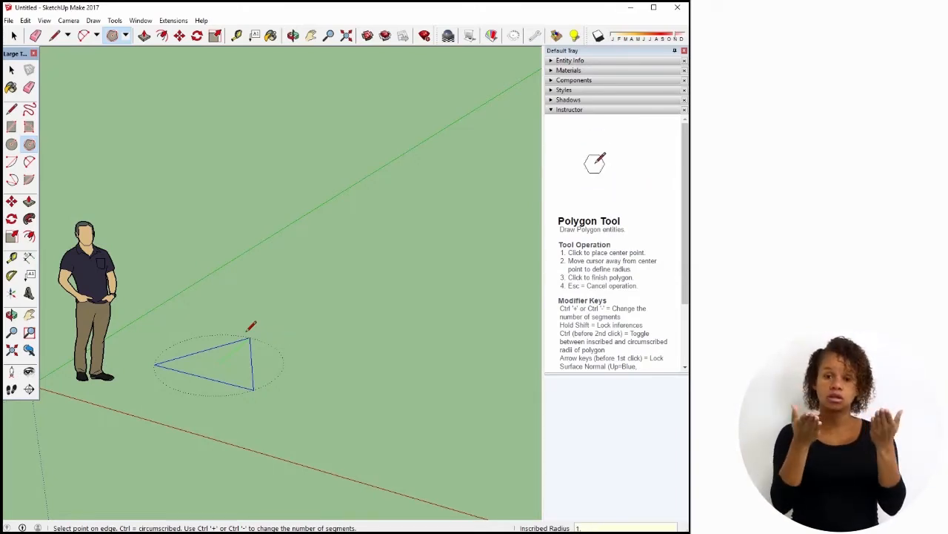
type("2")
key("Return")
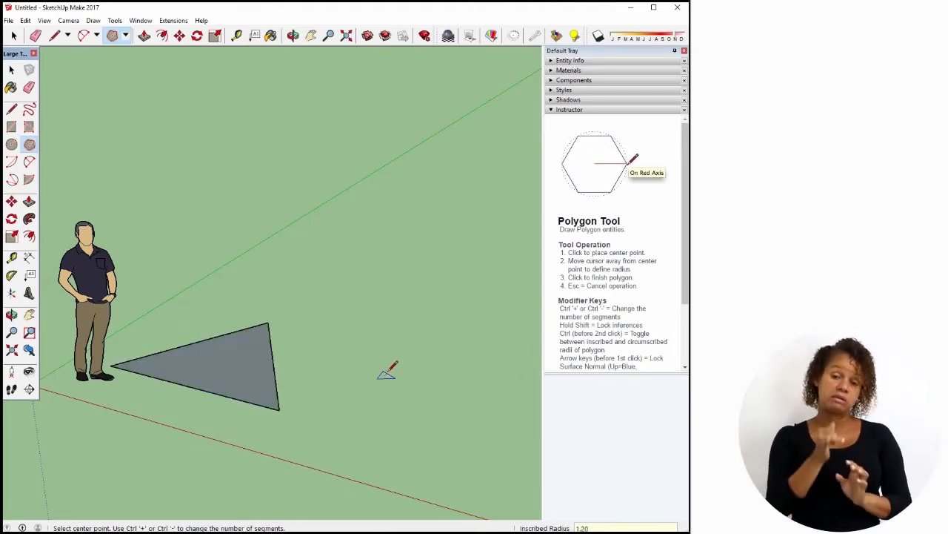
left_click(12, 70)
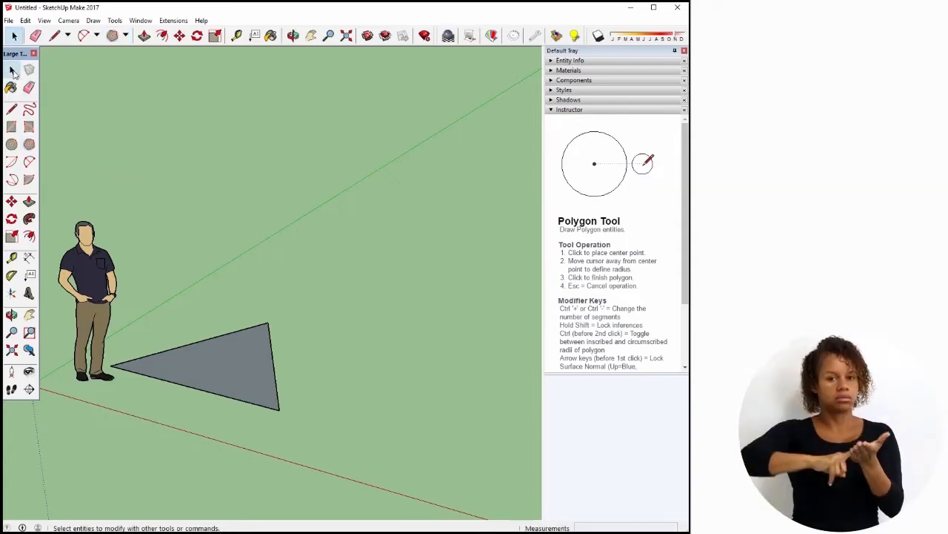
Draw a five-sided polygon with a 1.20 m inscribed radius on the ground beside the triangle
left_click(30, 144)
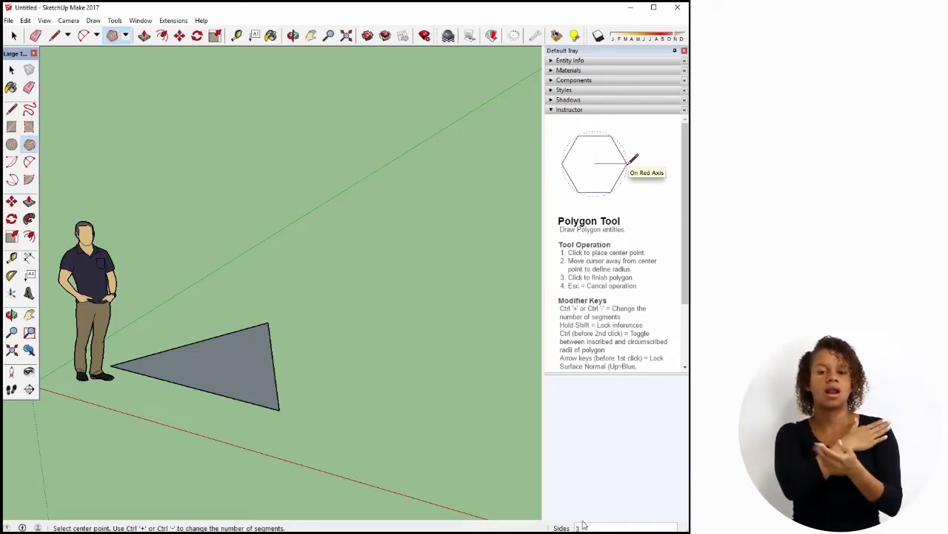
type("5")
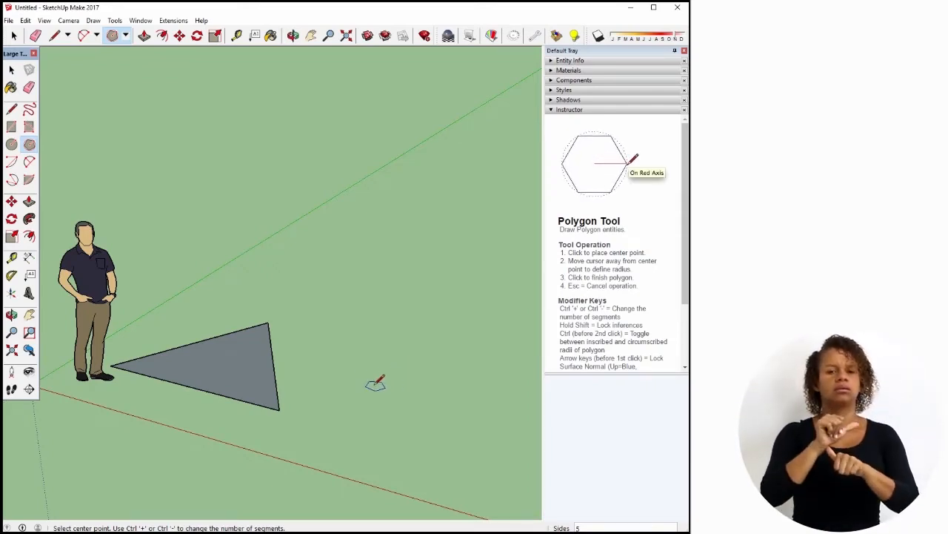
left_click(391, 377)
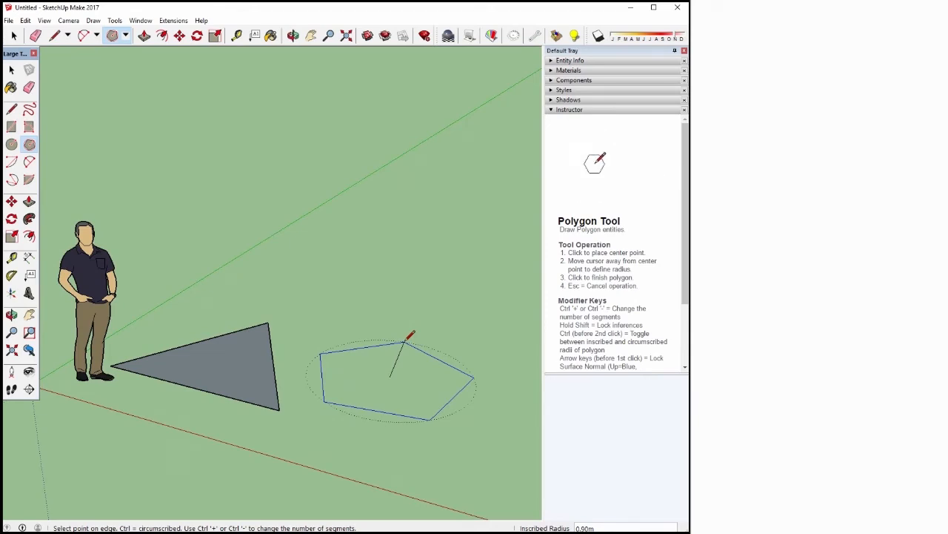
type("1.20")
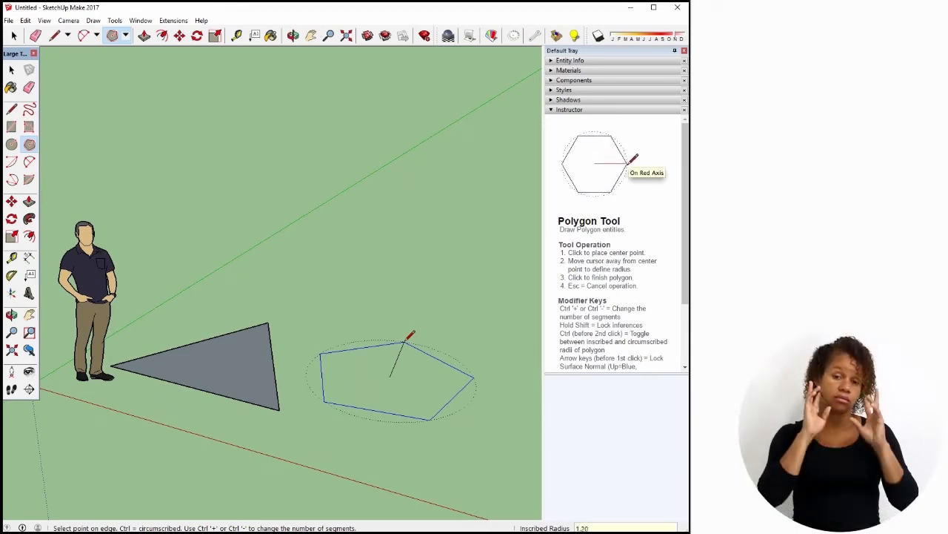
key("Return")
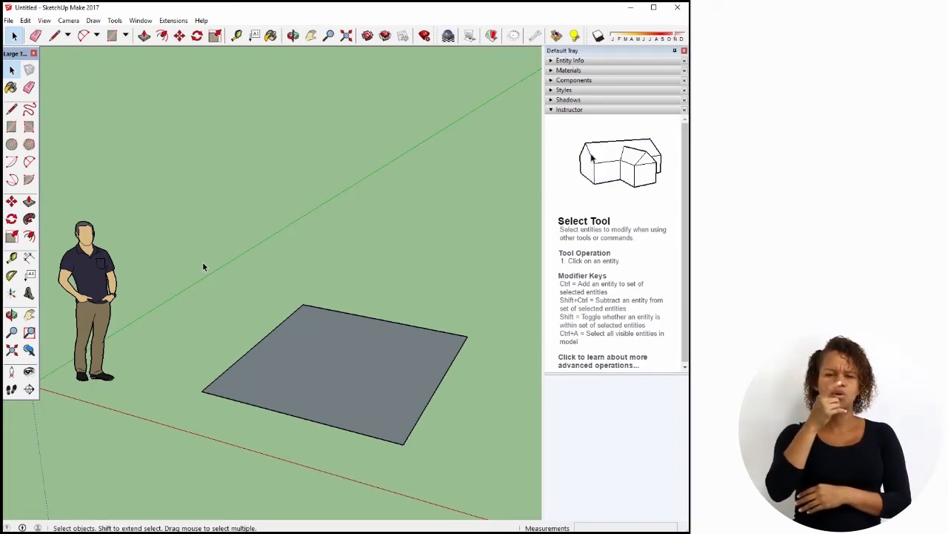
Push/Pull the rectangular face on the ground upward by 1.50 m to form a box
left_click(30, 202)
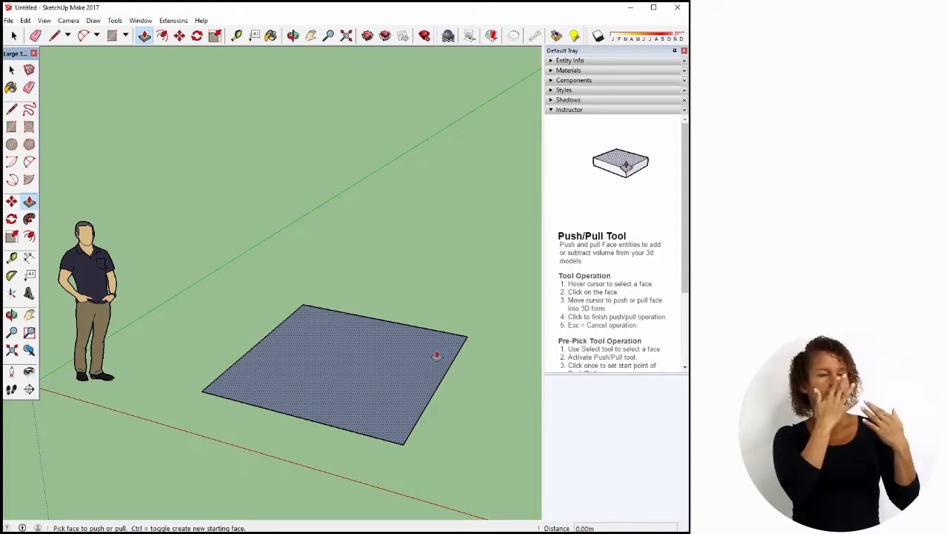
left_click(336, 372)
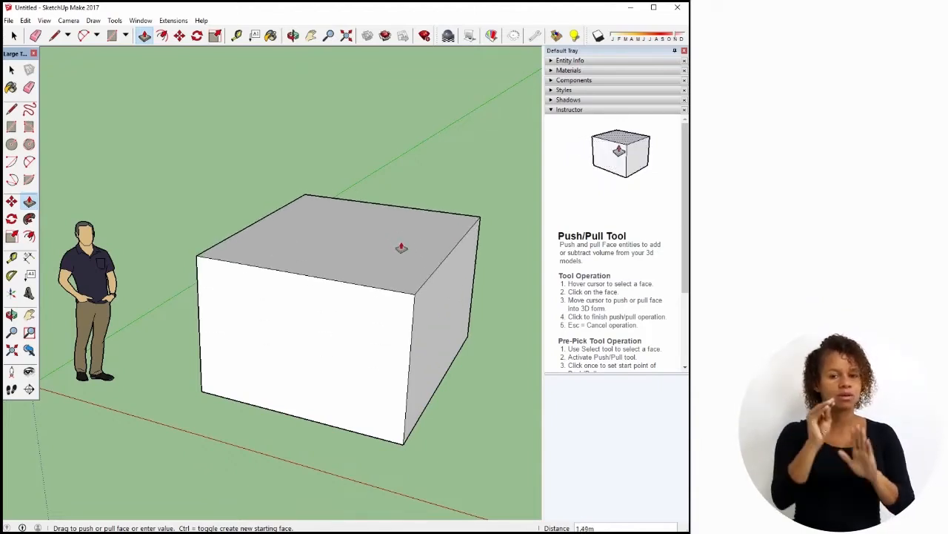
type(".50")
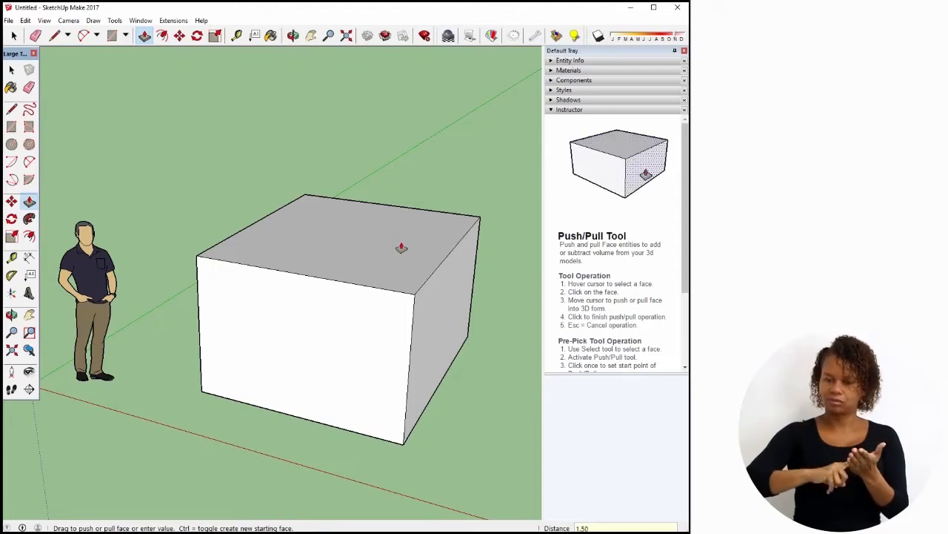
type("m")
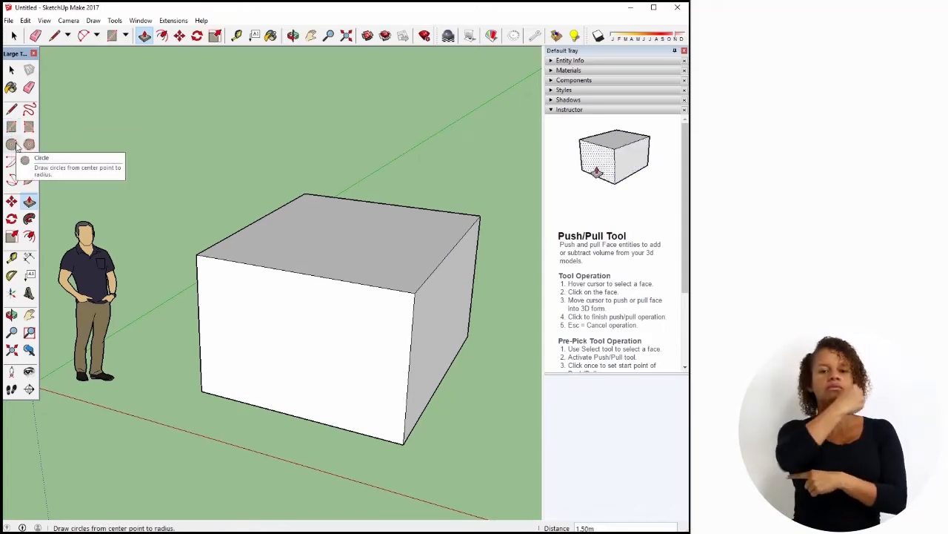
Draw a circle with a radius of about 0.46 m on the box's white front face and Push/Pull it outward about 1.14 m
left_click(11, 144)
left_click(294, 350)
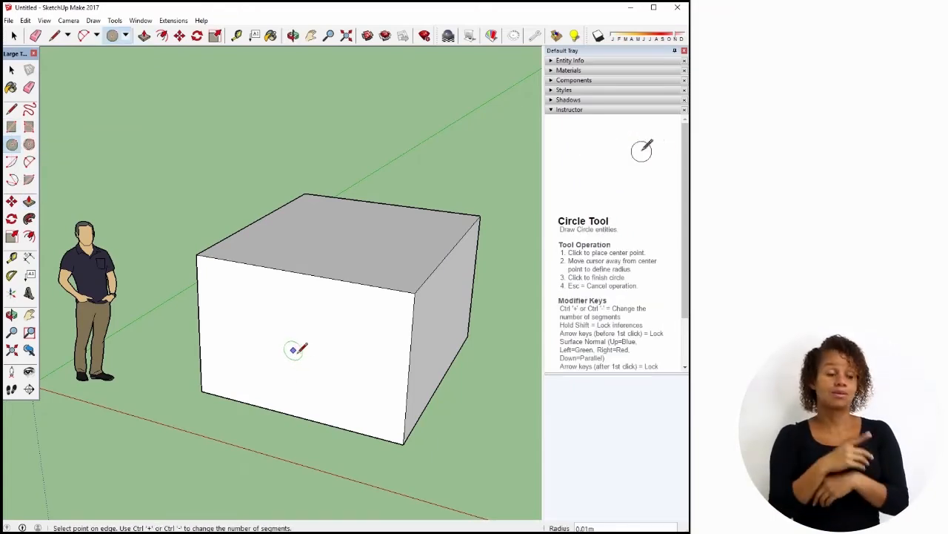
left_click(337, 373)
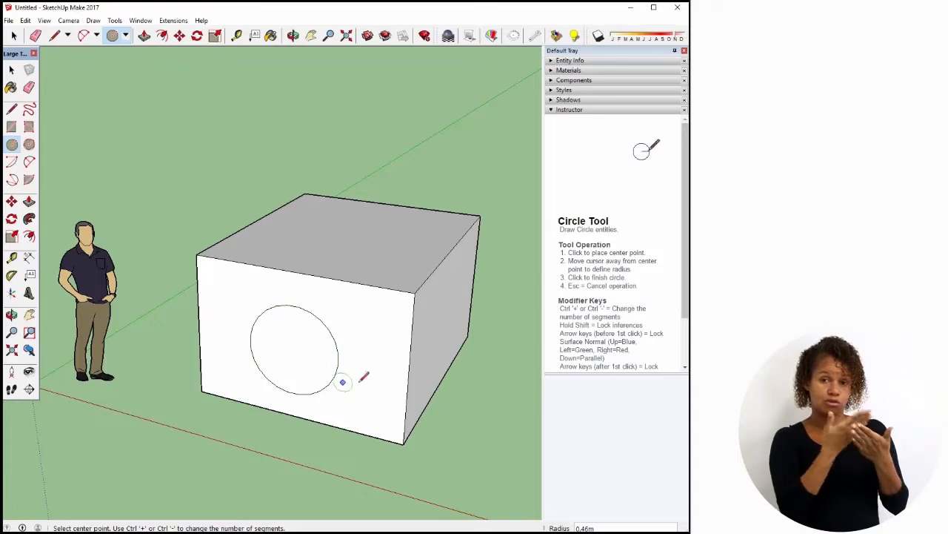
left_click(29, 200)
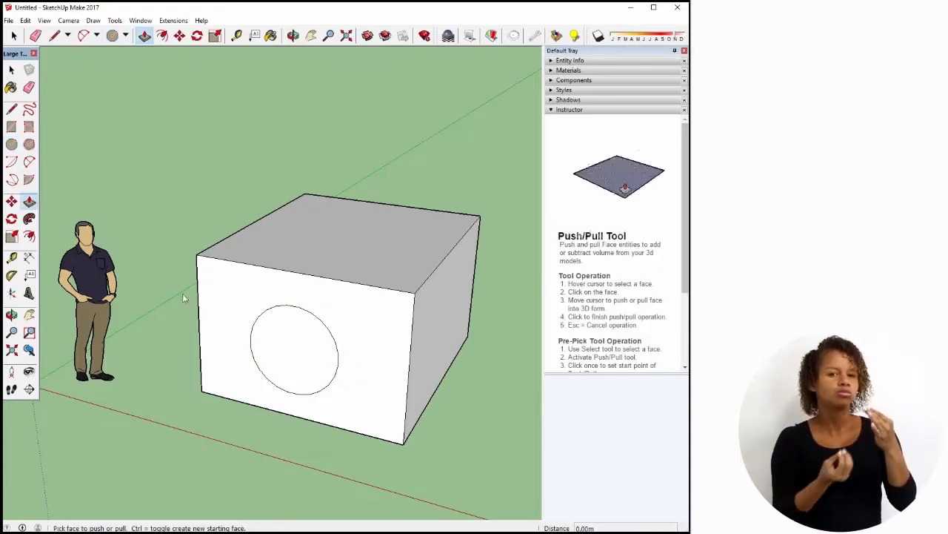
left_click(313, 364)
left_click(241, 404)
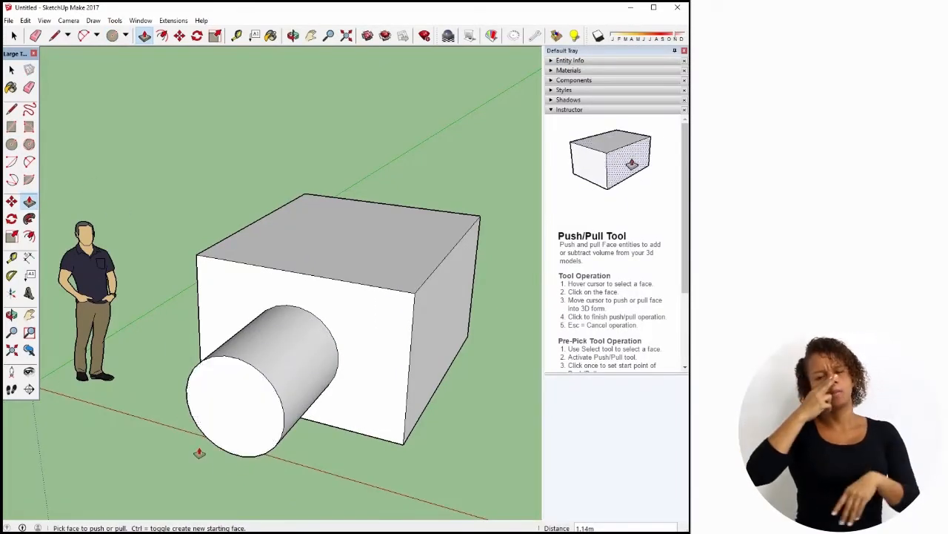
Draw a five-sided polygon of about 0.25 m inscribed radius centred on the cylinder's end and Push/Pull it outward about 0.79 m
left_click(112, 35)
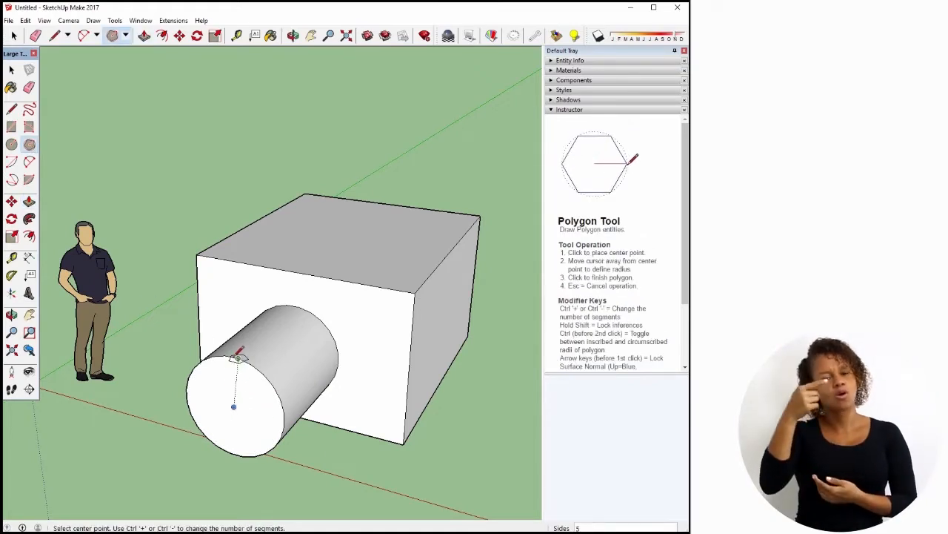
left_click(234, 405)
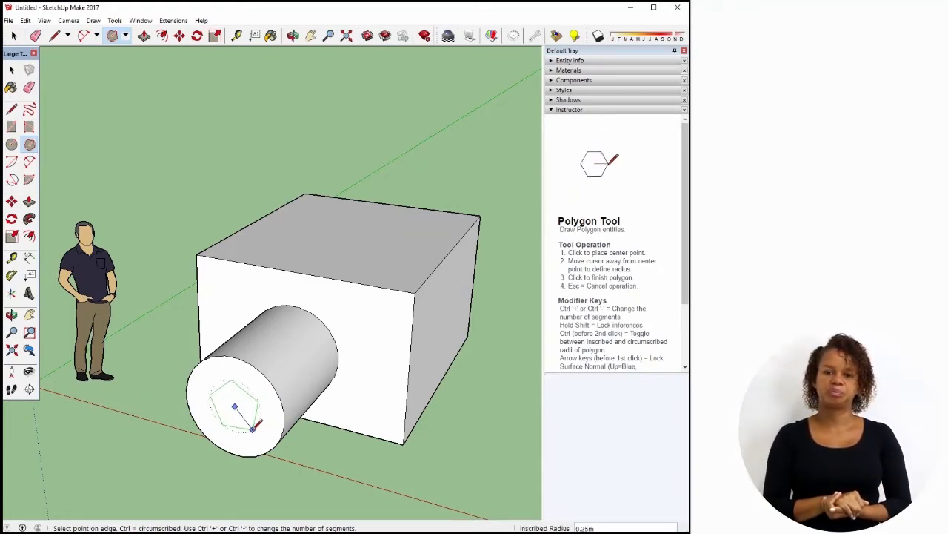
left_click(252, 428)
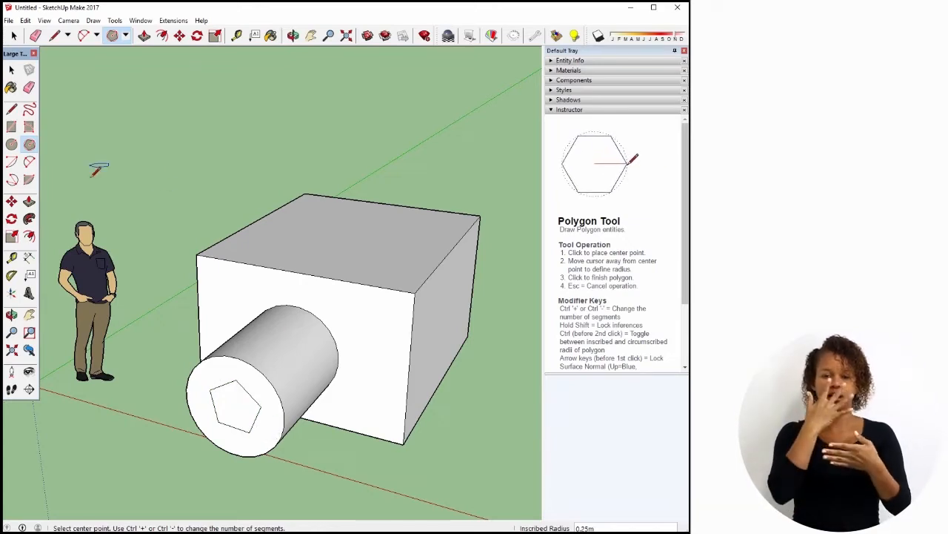
left_click(28, 201)
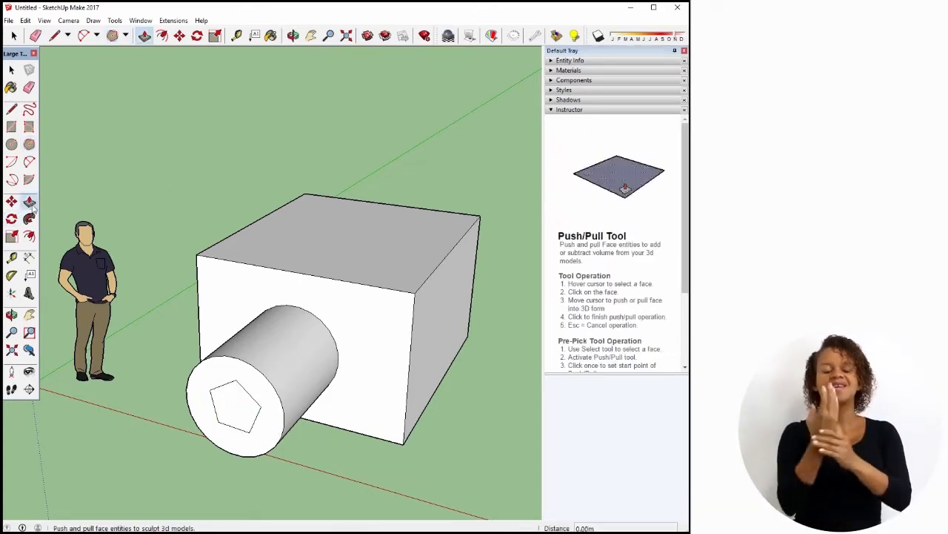
left_click(232, 420)
left_click(164, 454)
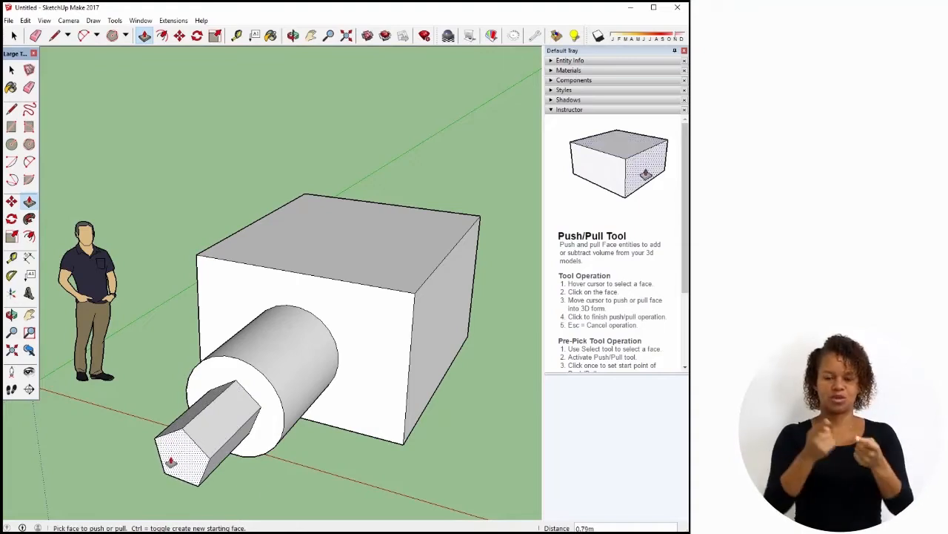
Draw a narrow rectangle about 1.91 by 0.17 m on the ground beside the box and Push/Pull it up about 2.02 m into a wall
scroll(144, 352, "down", 5)
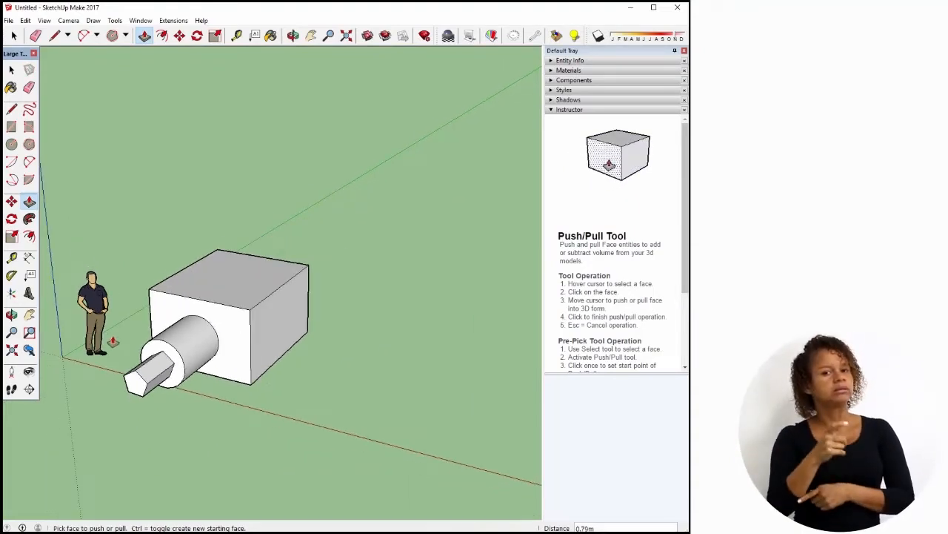
scroll(309, 394, "up", 2)
middle_click_drag(329, 413, 79, 340)
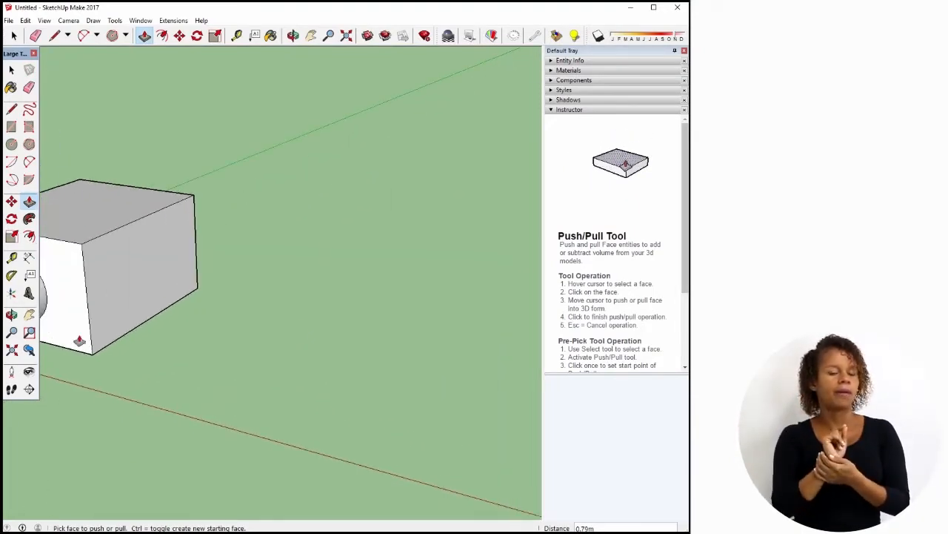
left_click(12, 127)
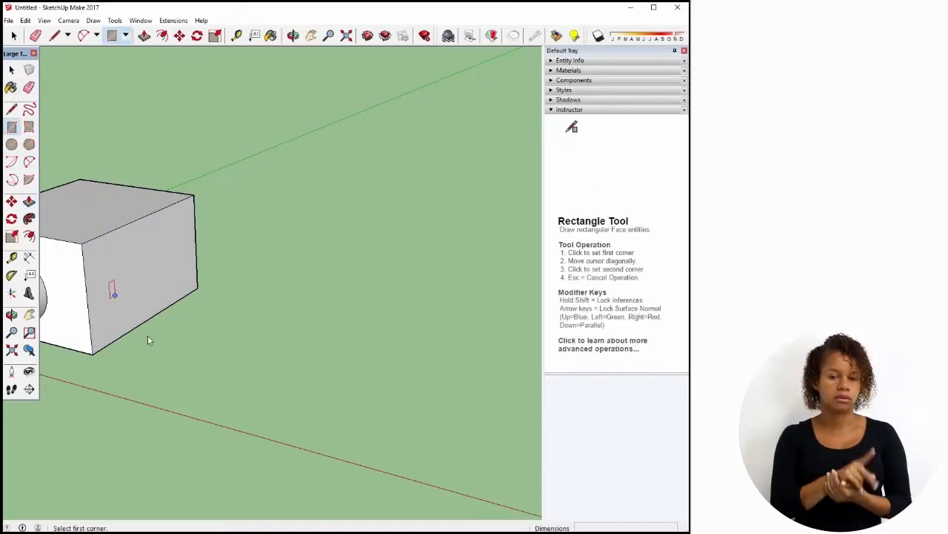
left_click(156, 379)
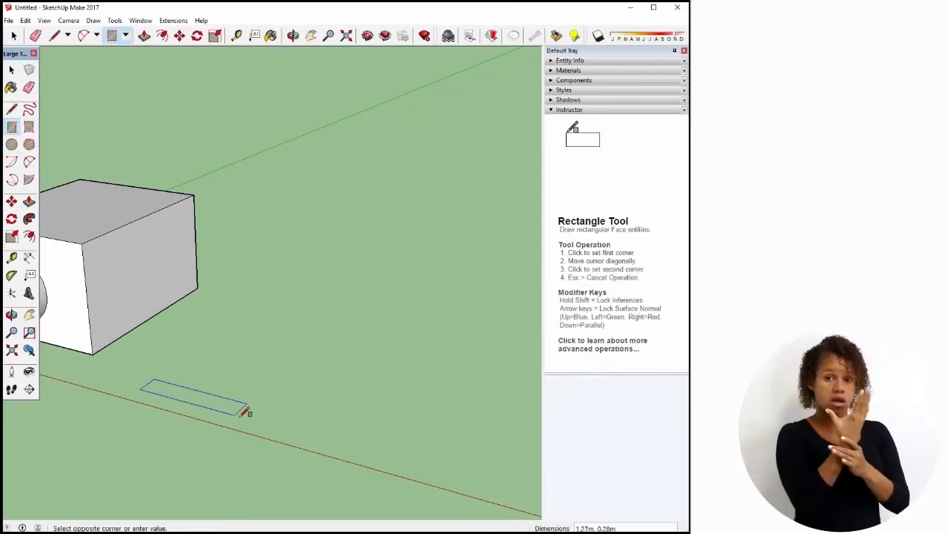
left_click(302, 412)
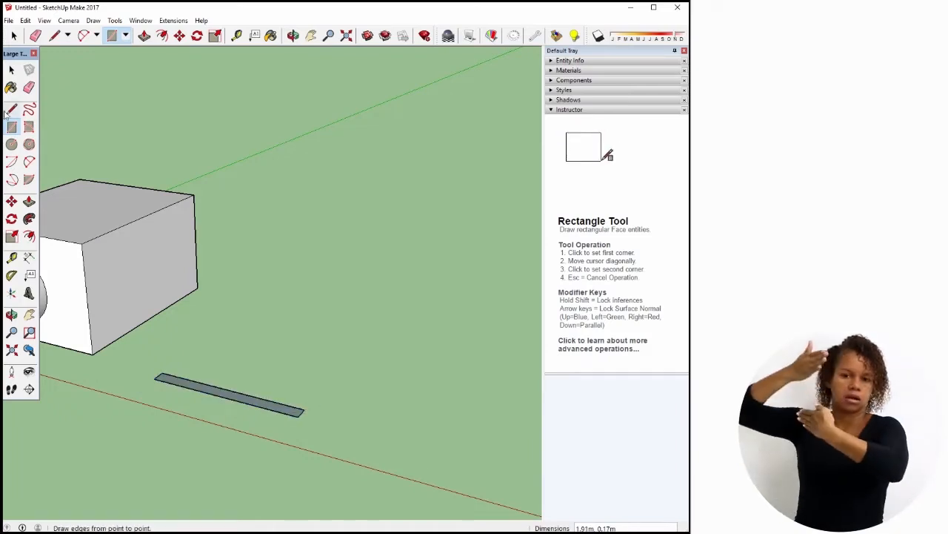
key("p")
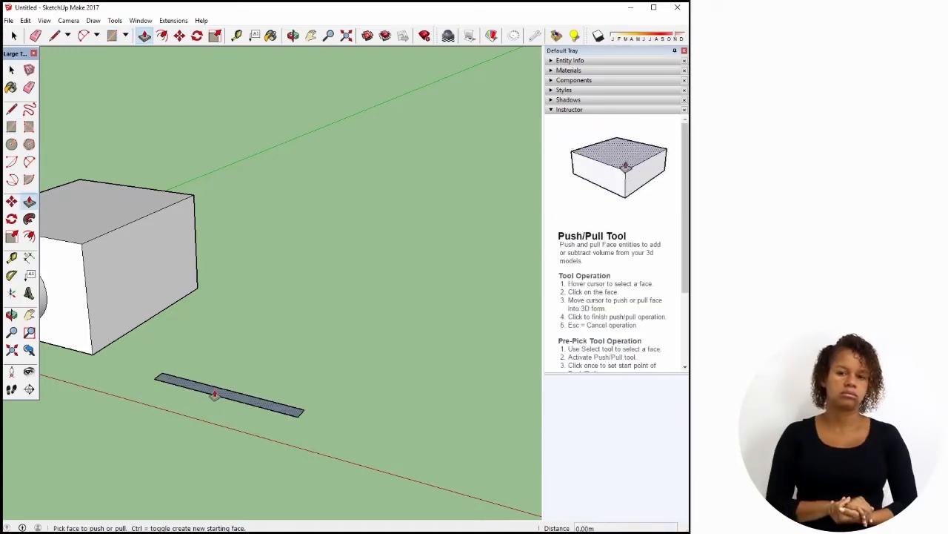
left_click(214, 394)
left_click(254, 229)
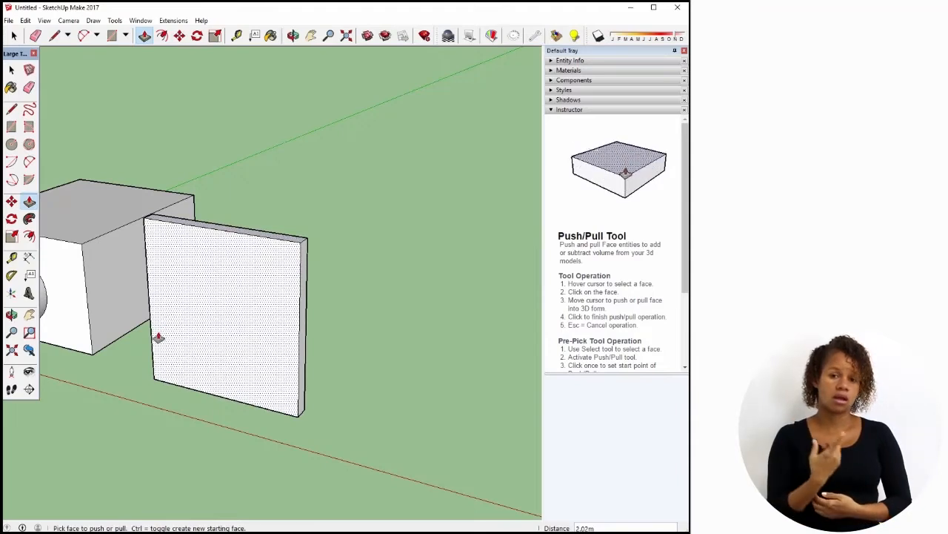
Draw a rectangle about 1.00 by 0.47 m on the wall's large front face, above its middle, as a window outline
left_click(294, 36)
left_click_drag(126, 354, 220, 239)
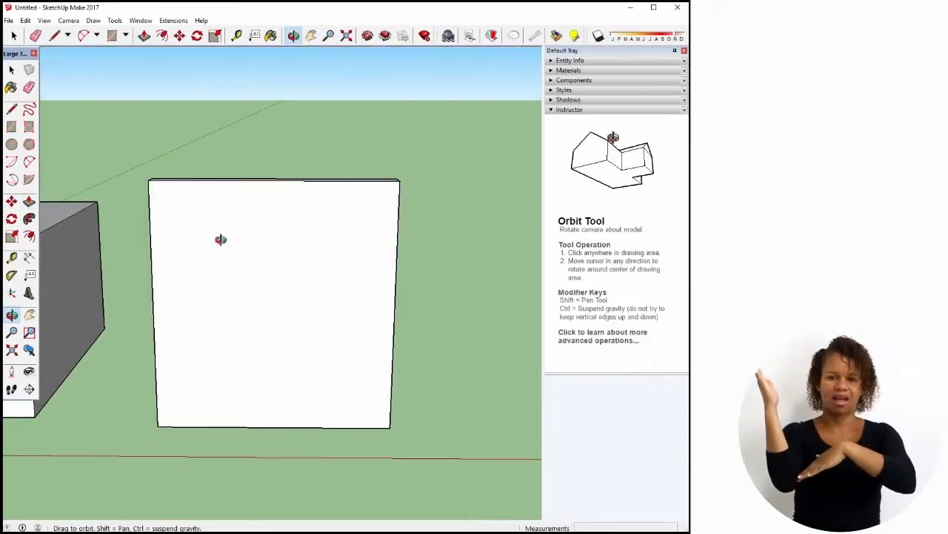
left_click(112, 36)
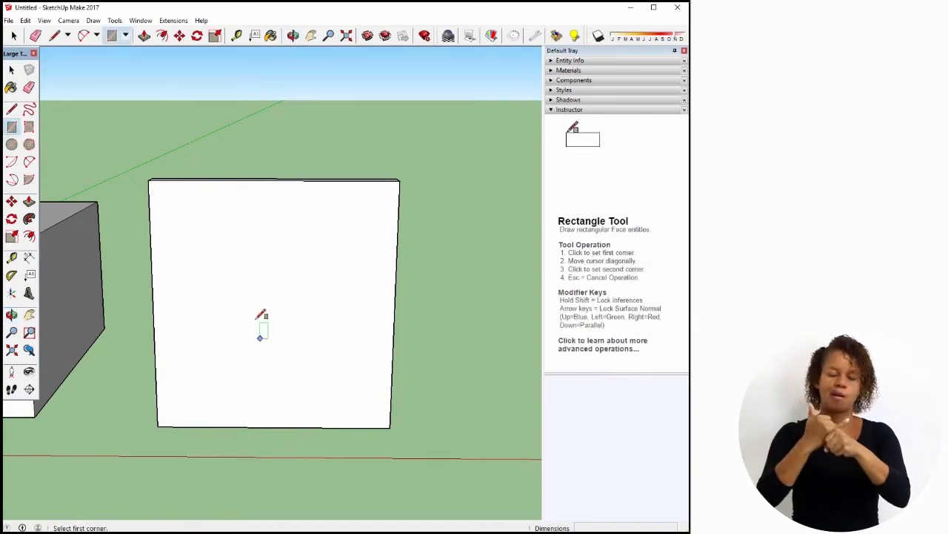
left_click(209, 238)
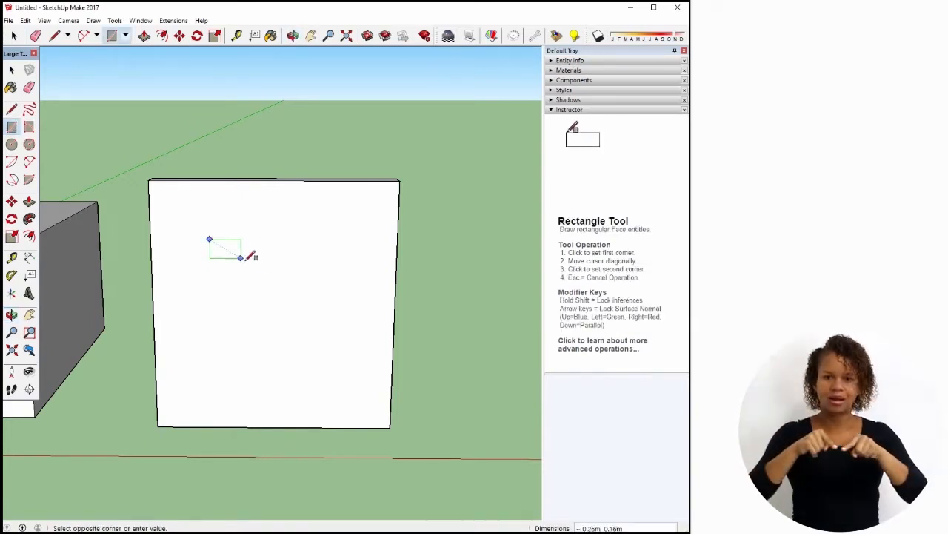
left_click(338, 297)
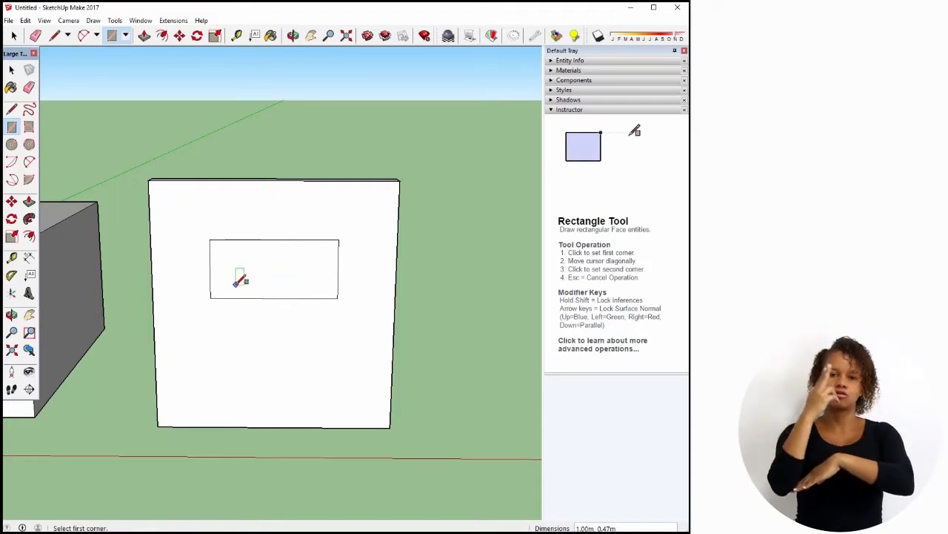
Push/Pull the window rectangle 0.17 m inward through the wall's full thickness to cut an opening
scroll(271, 266, "up", 1)
scroll(275, 265, "up", 4)
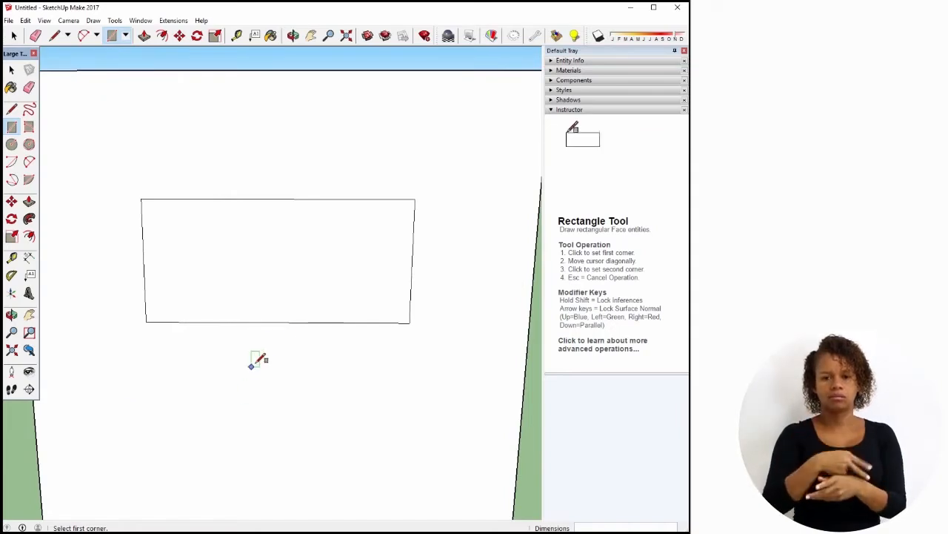
scroll(290, 405, "up", 1)
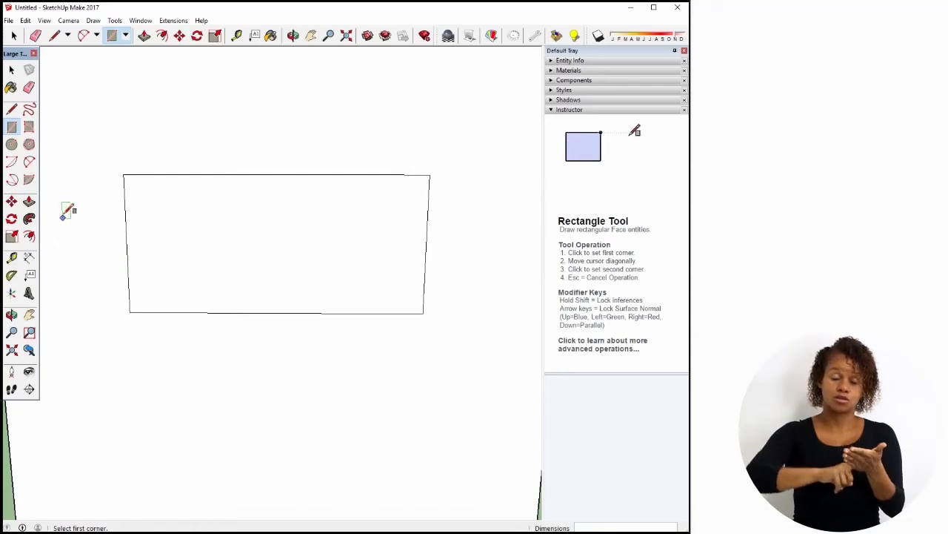
left_click(29, 203)
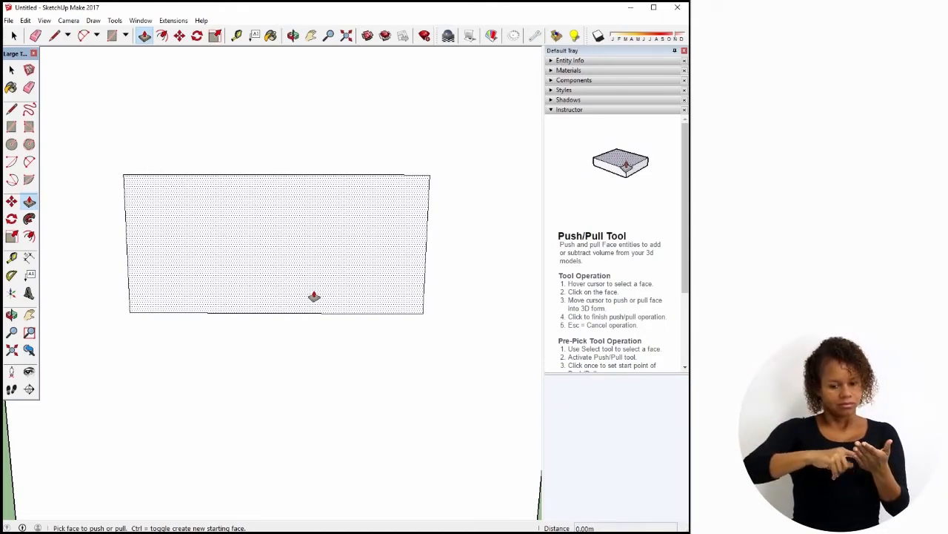
left_click(315, 296)
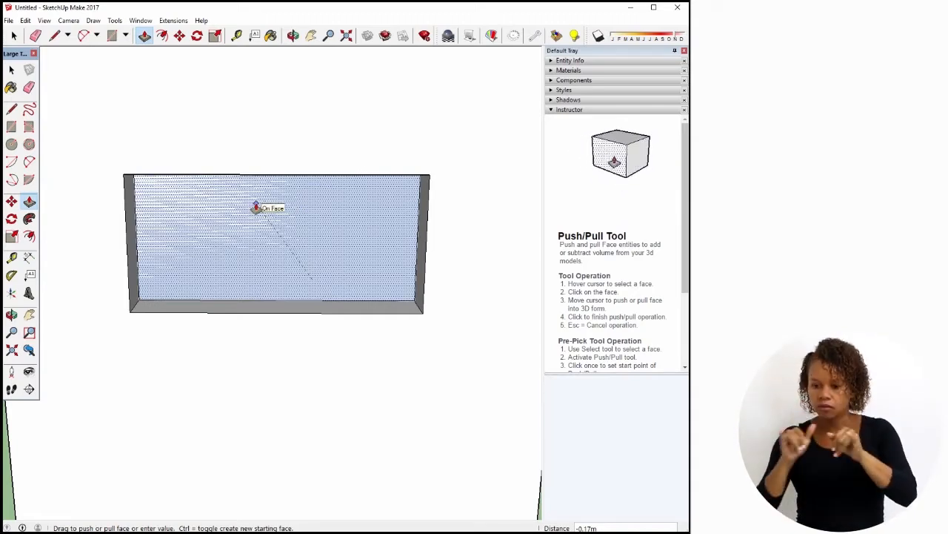
left_click(256, 208)
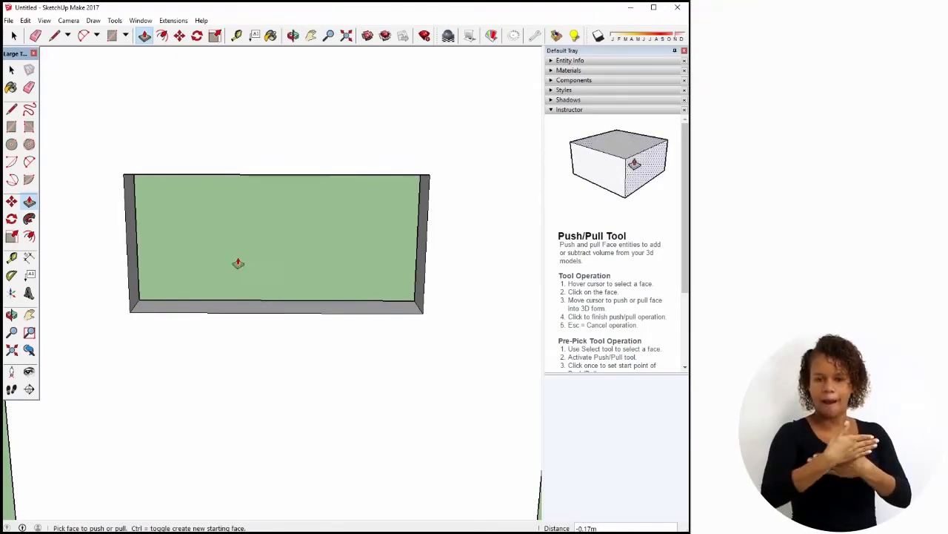
middle_click_drag(240, 262, 481, 304)
scroll(376, 381, "down", 2)
middle_click_drag(355, 380, 347, 361)
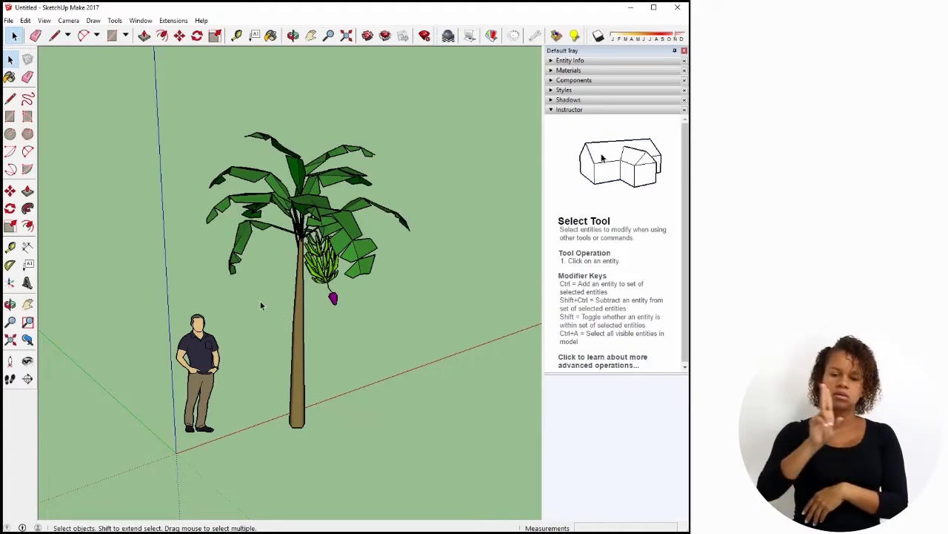
Zoom the view out and back in around the banana tree and the figure
scroll(254, 282, "down", 5)
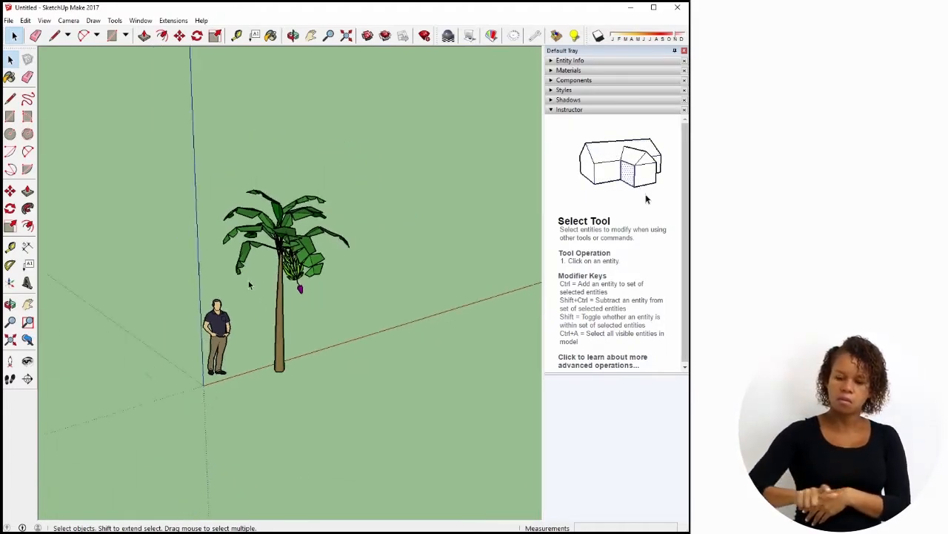
scroll(251, 297, "up", 6)
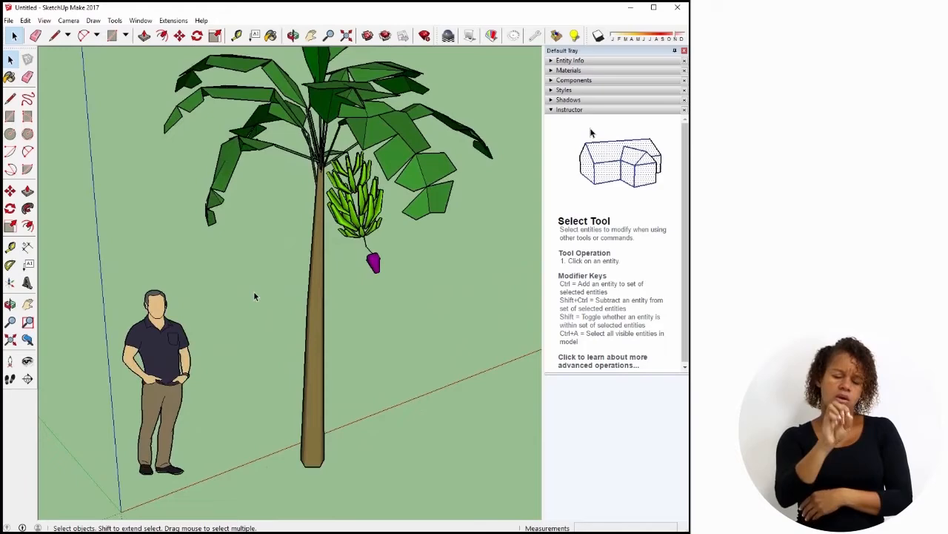
scroll(253, 291, "down", 2)
scroll(255, 297, "up", 1)
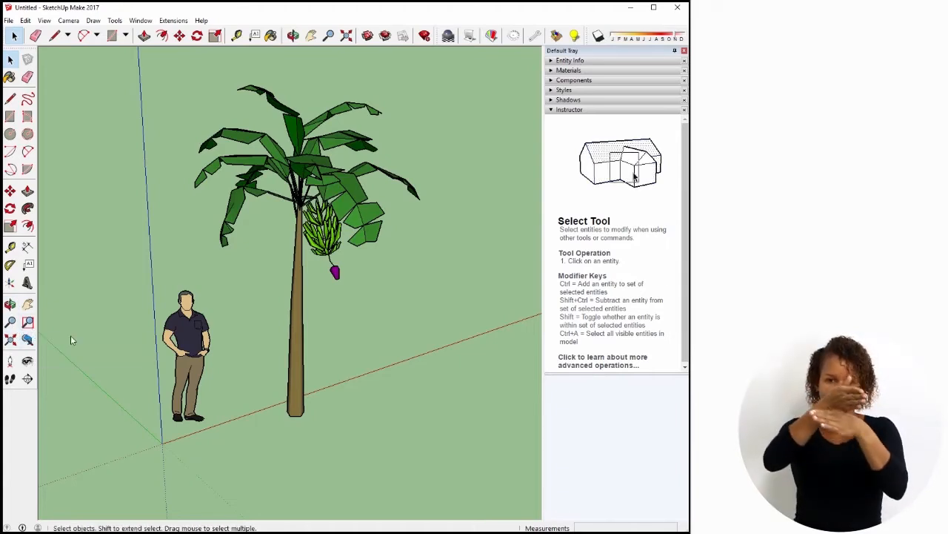
Use the Zoom Window tool to frame the banana bunch and its purple flower
left_click(29, 323)
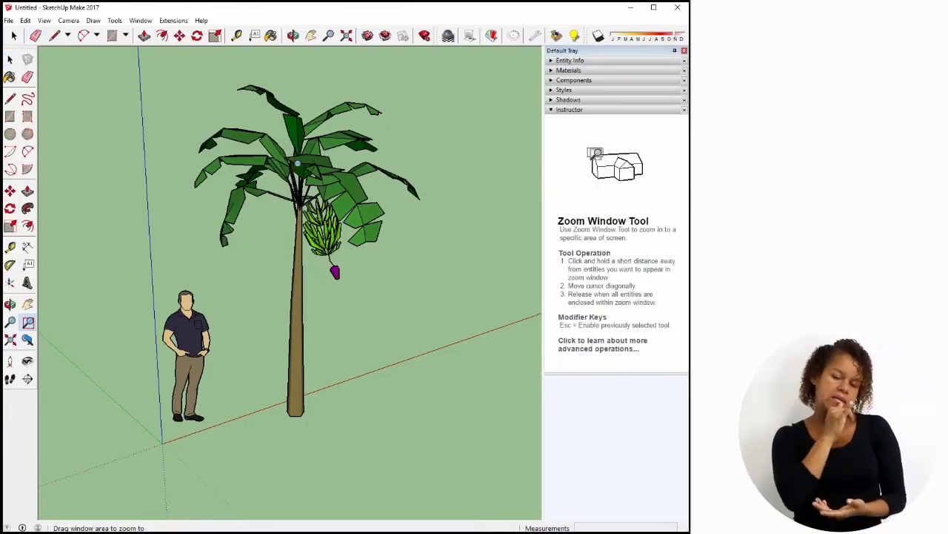
left_click_drag(301, 182, 386, 287)
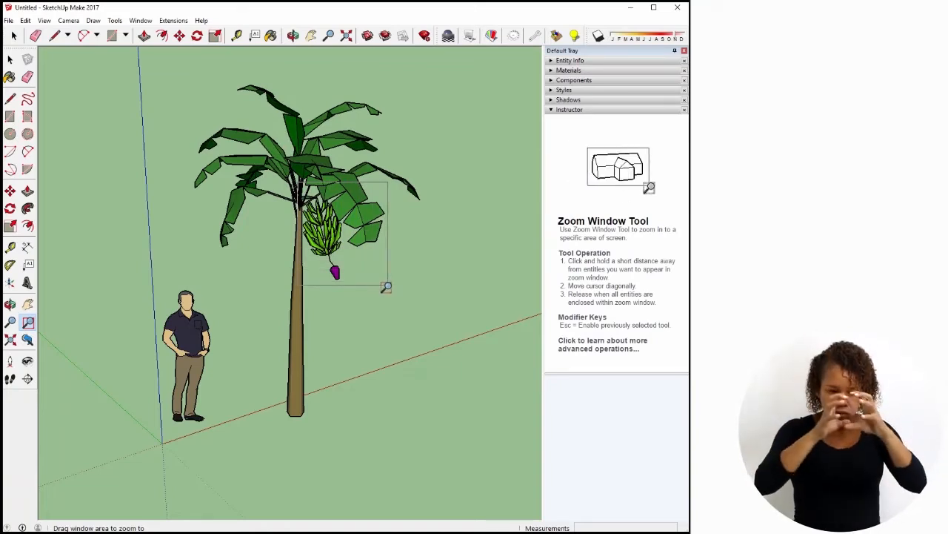
left_click_drag(386, 287, 386, 287)
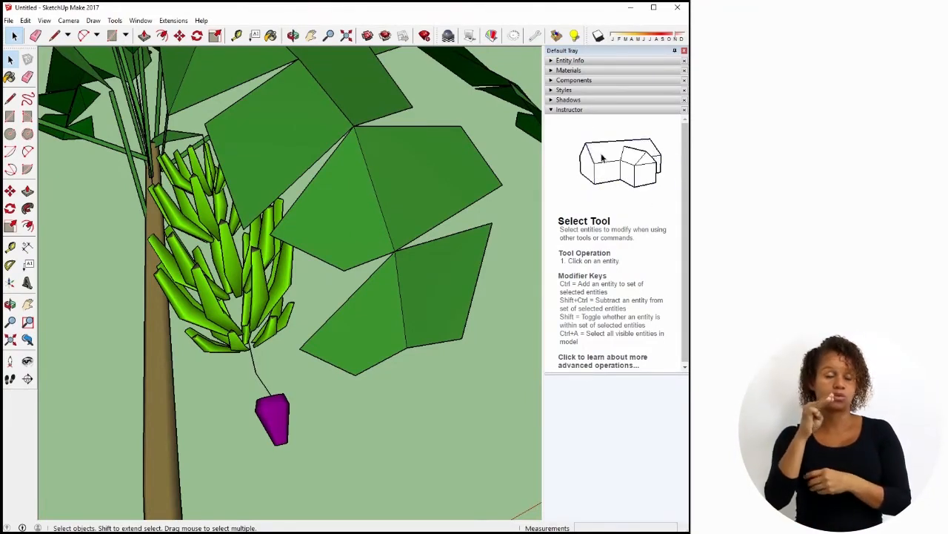
Zoom back out to the whole banana tree and enlarge the view slightly with the Zoom tool
scroll(286, 289, "down", 6)
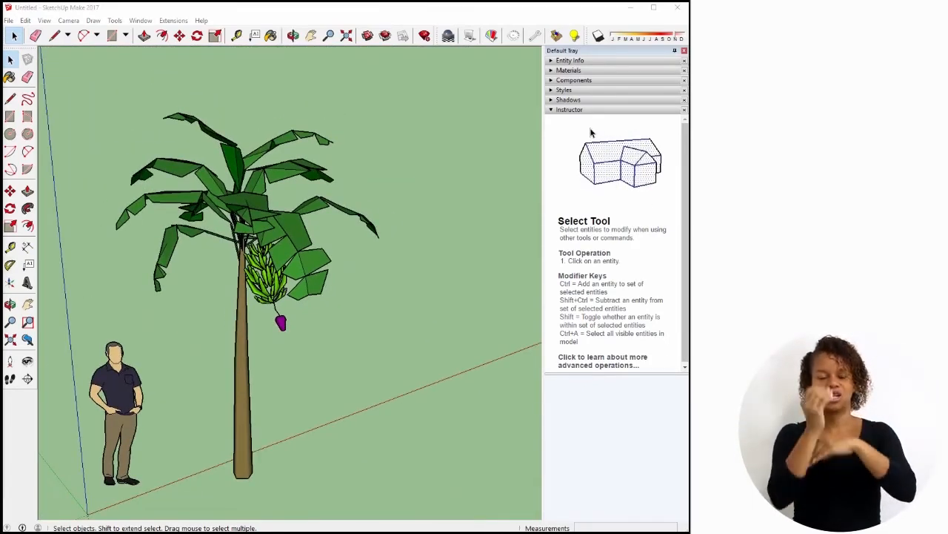
left_click(11, 323)
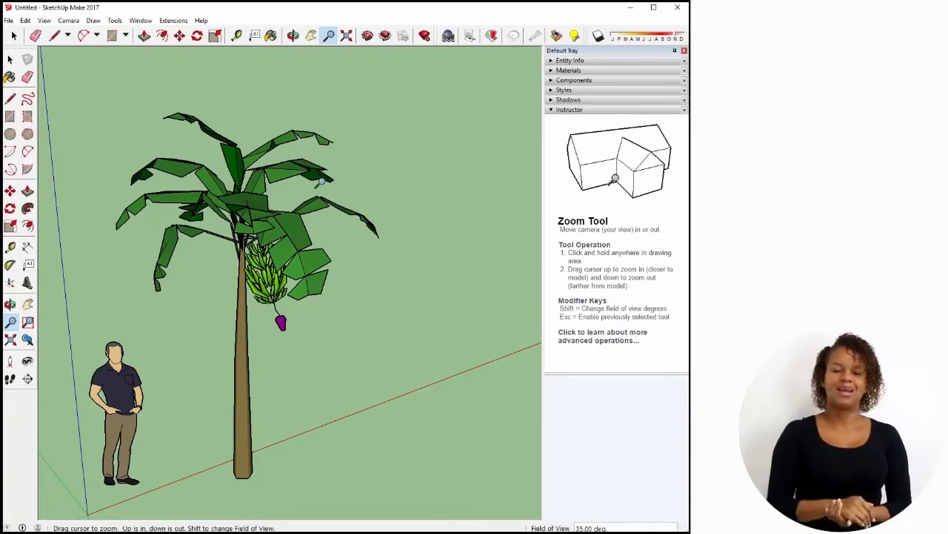
mouse_move(320, 181)
left_mouse_down()
mouse_move(327, 438)
mouse_move(320, 179)
left_mouse_up()
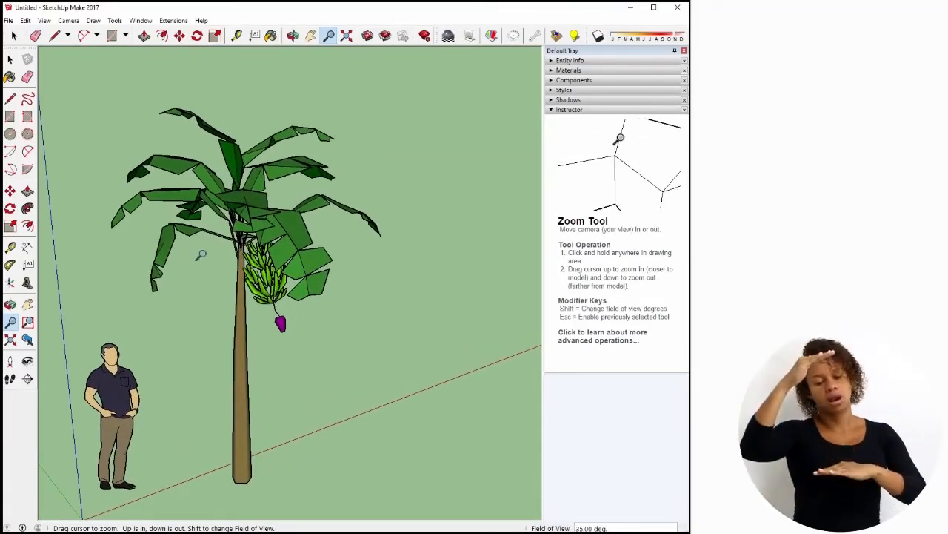
Zoom the view out and in repeatedly to compare distant and close views of the banana tree and figure
scroll(257, 329, "down", 4)
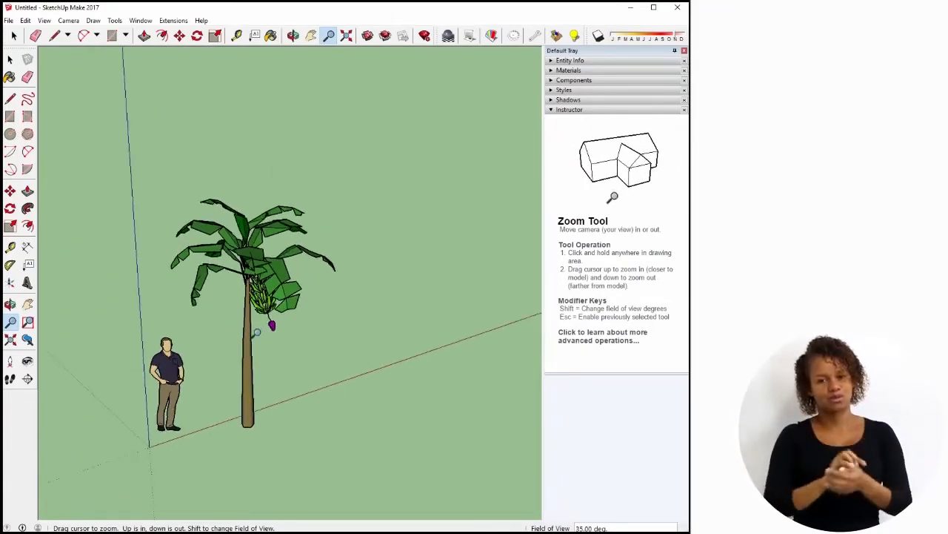
scroll(252, 345, "up", 5)
scroll(254, 354, "down", 4)
scroll(254, 354, "up", 3)
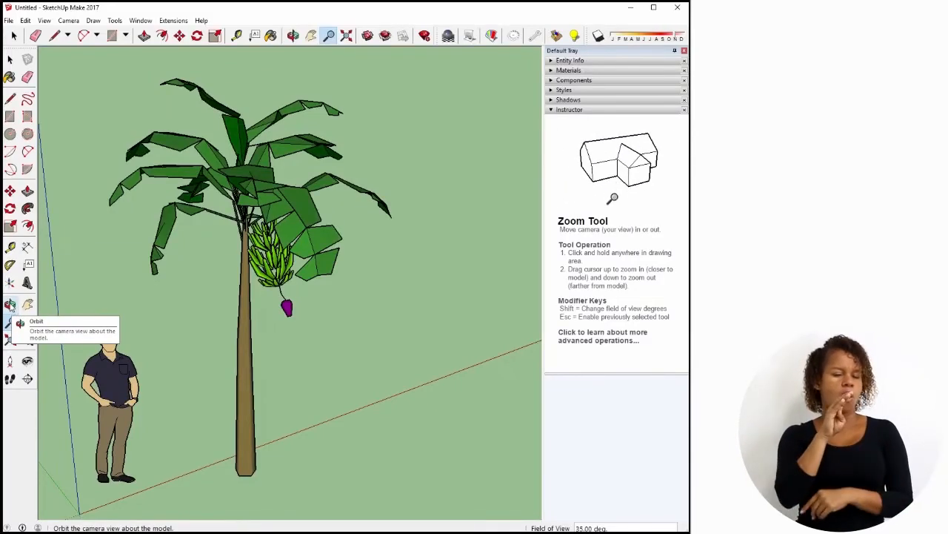
Orbit around the banana tree and figure to see them from the opposite side, and bring the view closer
left_click(11, 304)
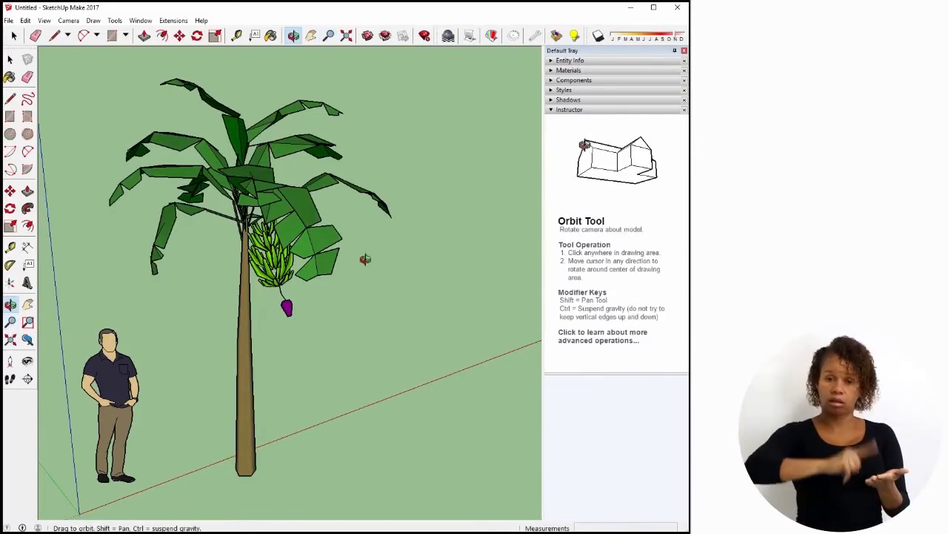
left_click_drag(413, 178, 106, 244)
left_click_drag(419, 282, 241, 280)
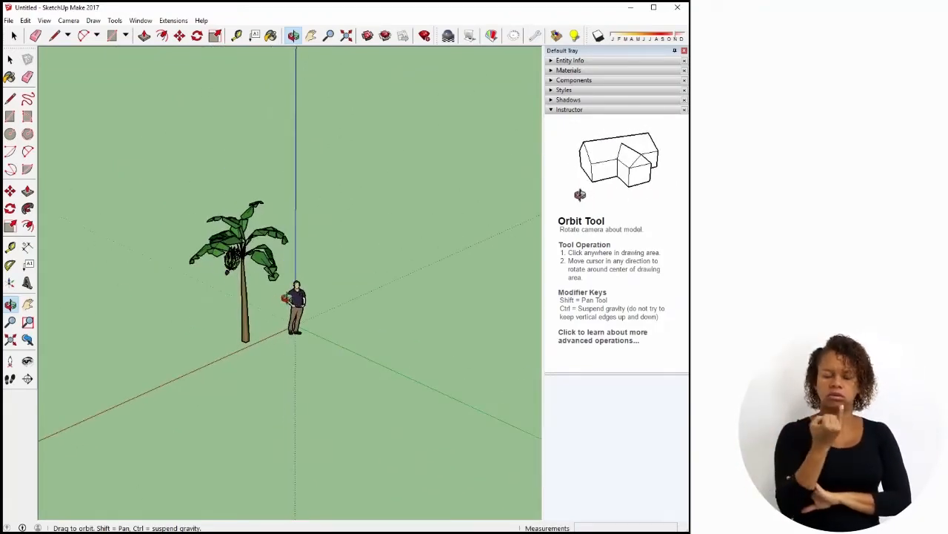
scroll(275, 279, "up", 3)
scroll(274, 278, "up", 3)
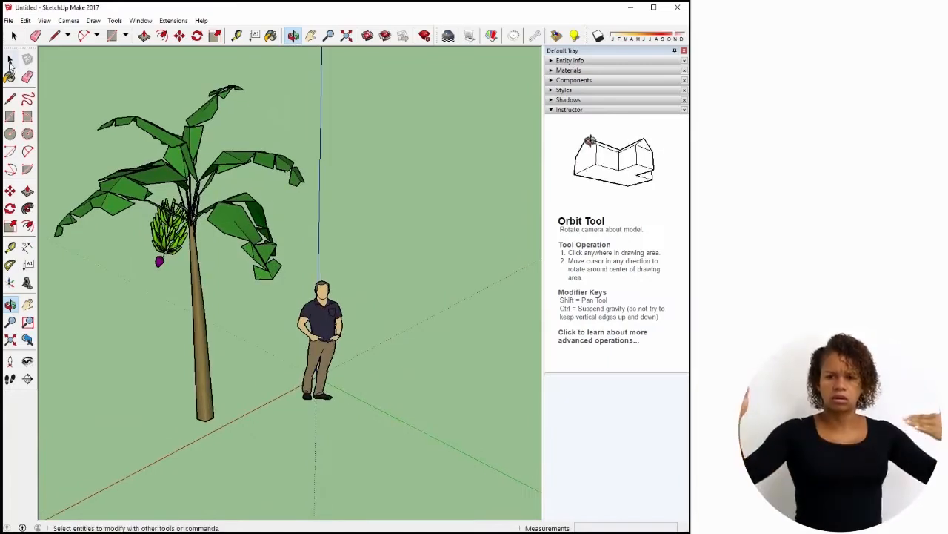
Draw three connected Line edges of a rectangle on the ground beside the figure, parallel to the red and green axes
left_click(9, 98)
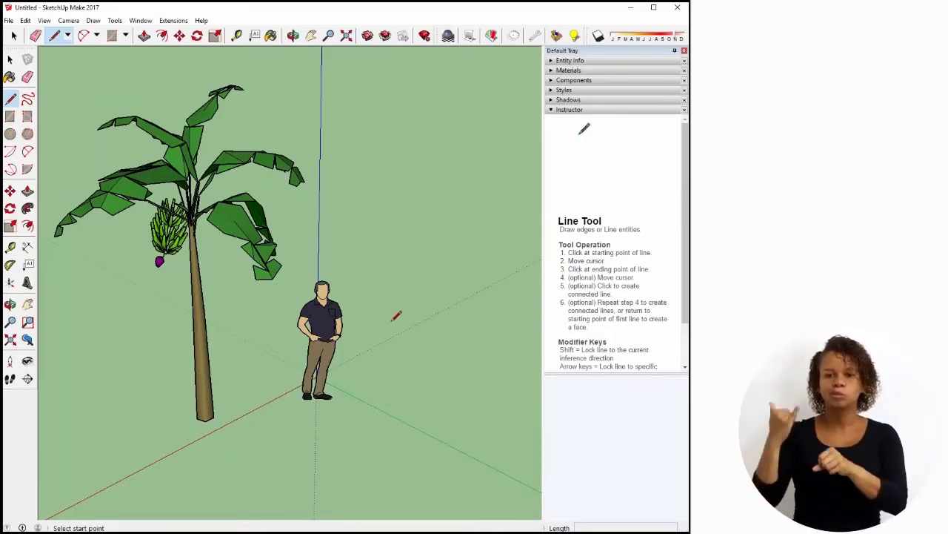
key("o")
left_click_drag(387, 321, 170, 287)
left_click_drag(364, 354, 413, 351)
key("l")
left_click(361, 380)
left_click(452, 314)
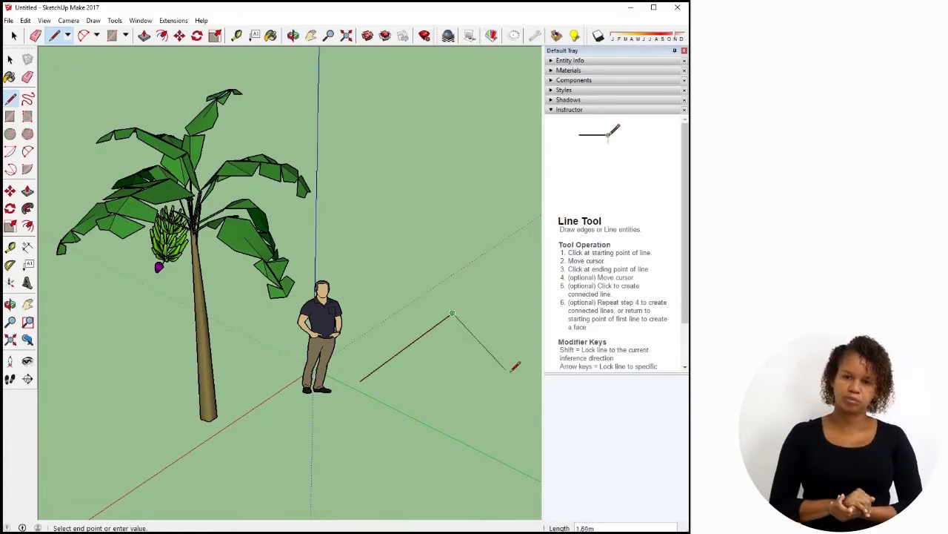
left_click(539, 346)
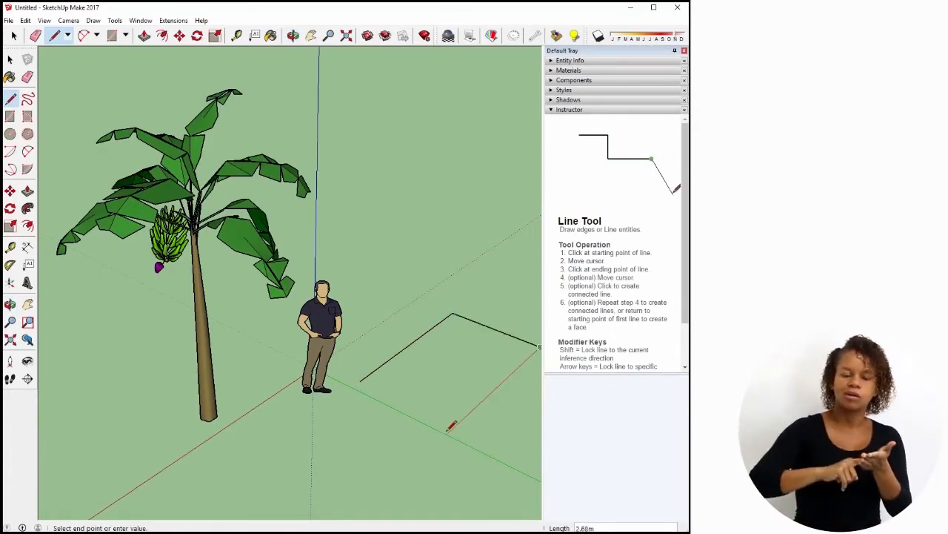
left_click(454, 427)
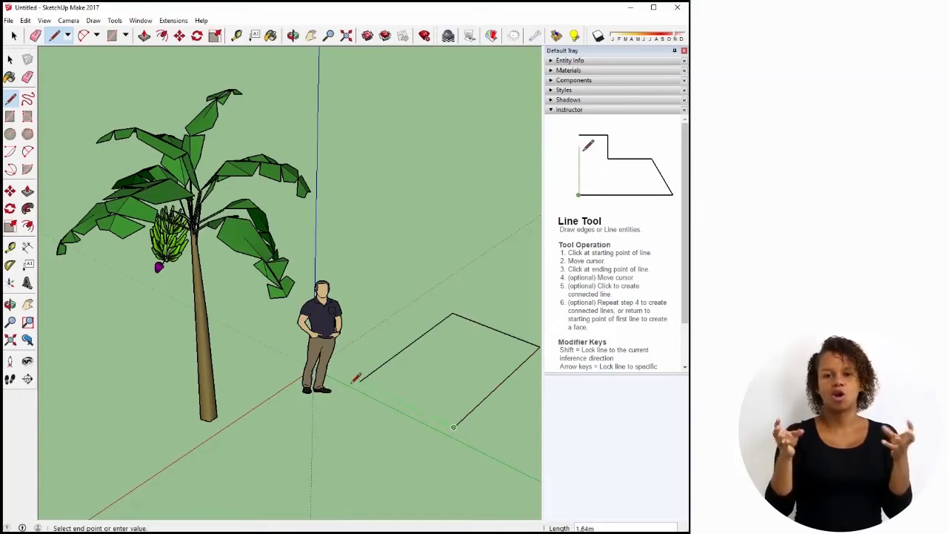
Close the open rectangle with a final edge about 1.5 m long back to its starting point, forming a face
mouse_move(393, 395)
middle_mouse_down()
mouse_move(157, 225)
mouse_move(186, 408)
mouse_move(349, 422)
mouse_move(439, 356)
mouse_move(364, 425)
mouse_move(273, 422)
mouse_move(200, 341)
mouse_move(207, 292)
mouse_move(239, 397)
mouse_move(307, 409)
mouse_move(281, 423)
mouse_move(262, 419)
middle_mouse_up()
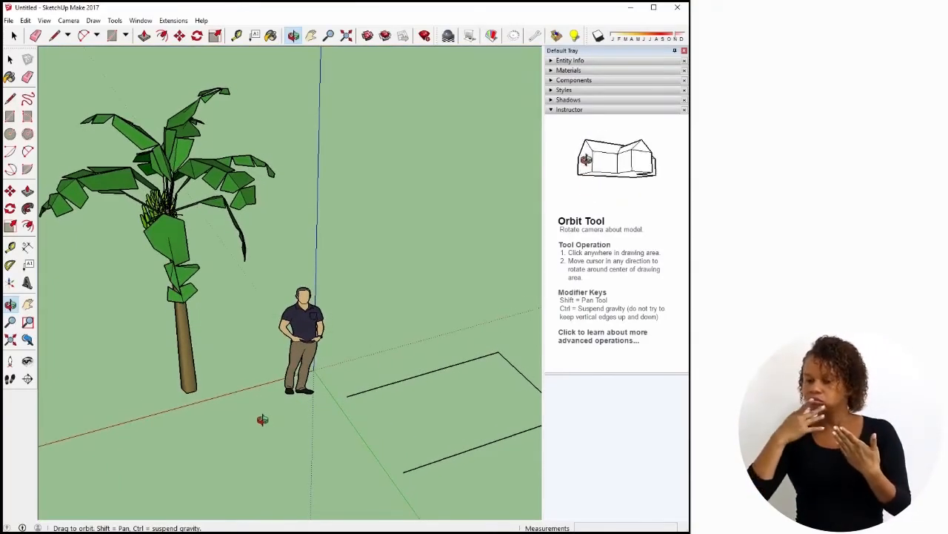
key("l")
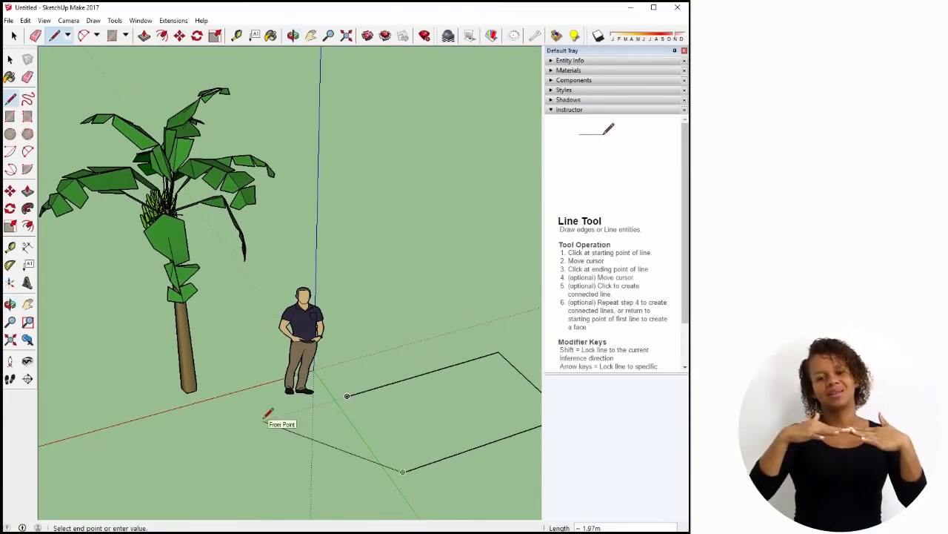
left_click(347, 395)
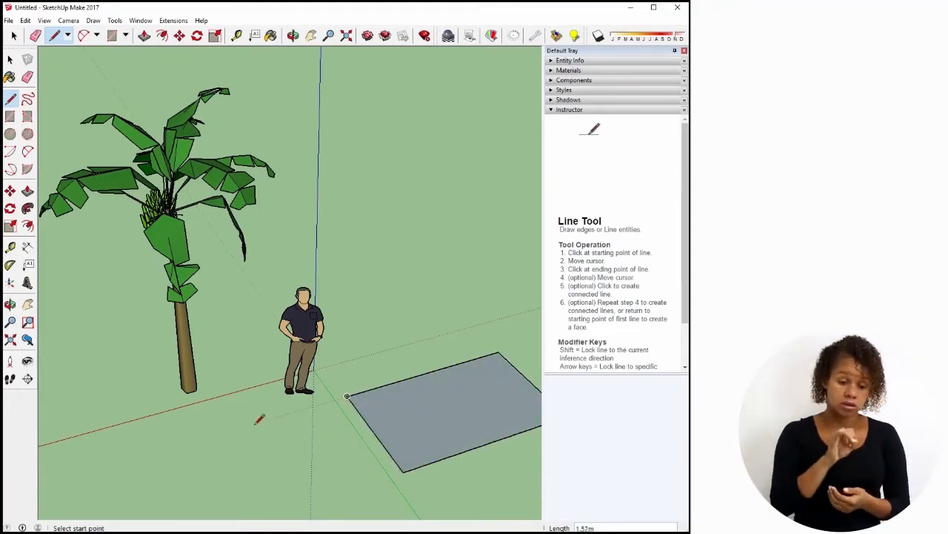
key("space")
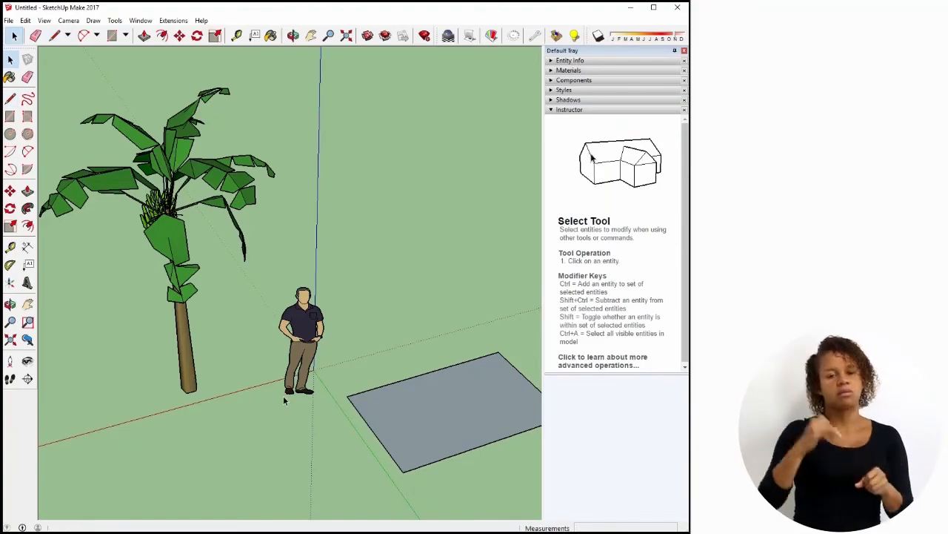